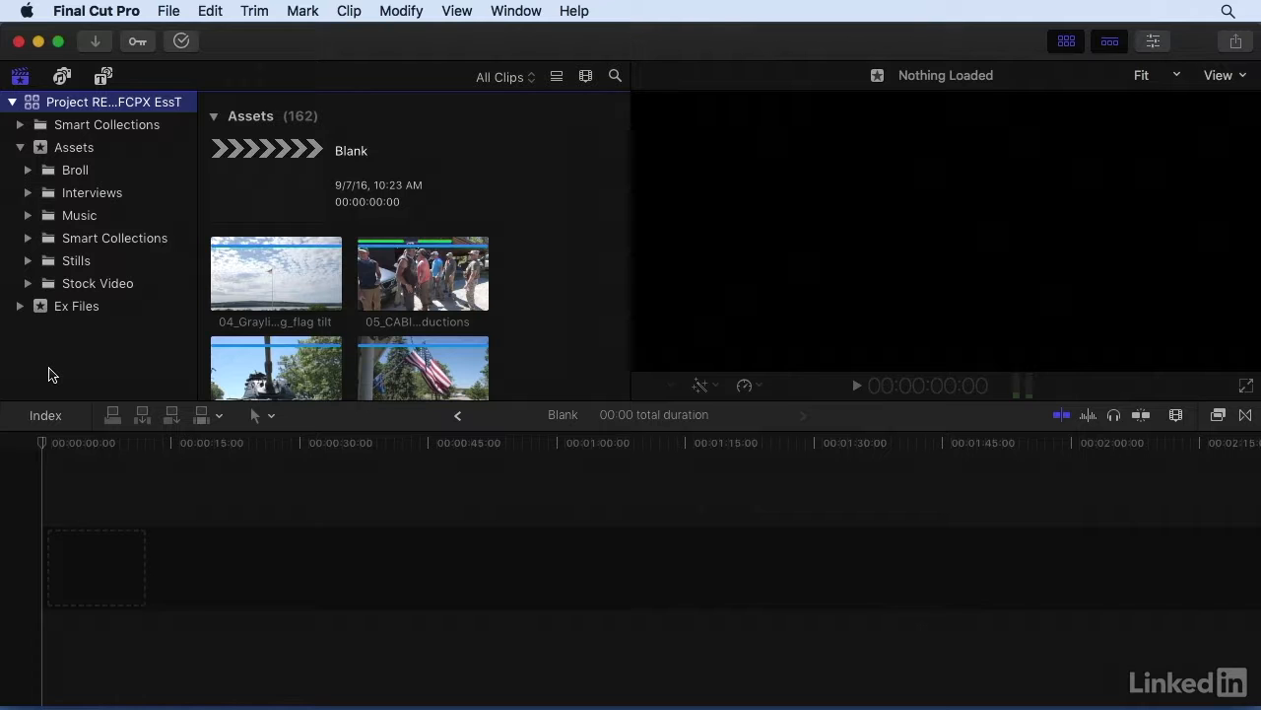
# Open the Connected Clips project from keyword collection 5.1 in the Chapter 5 folder of the Ex Files event.
pyautogui.click(18, 307)
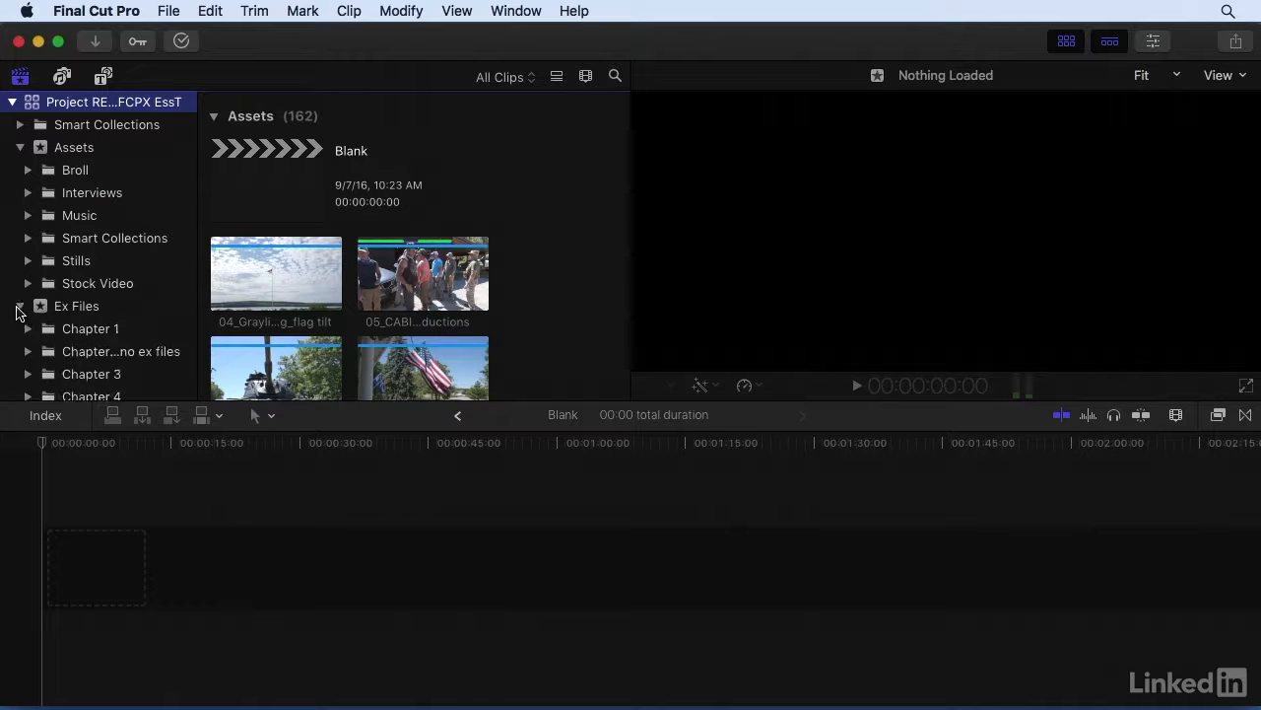
pyautogui.scroll(-5, 18, 309)
pyautogui.click(57, 289)
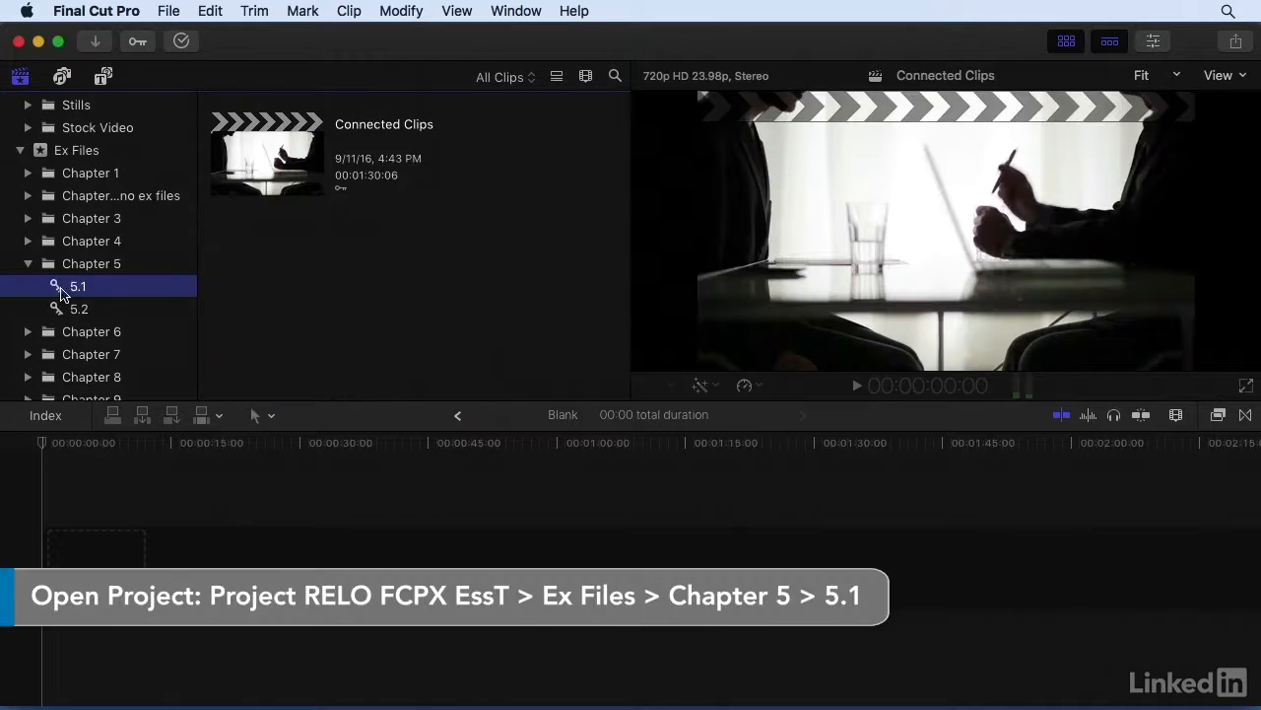
pyautogui.doubleClick(276, 159)
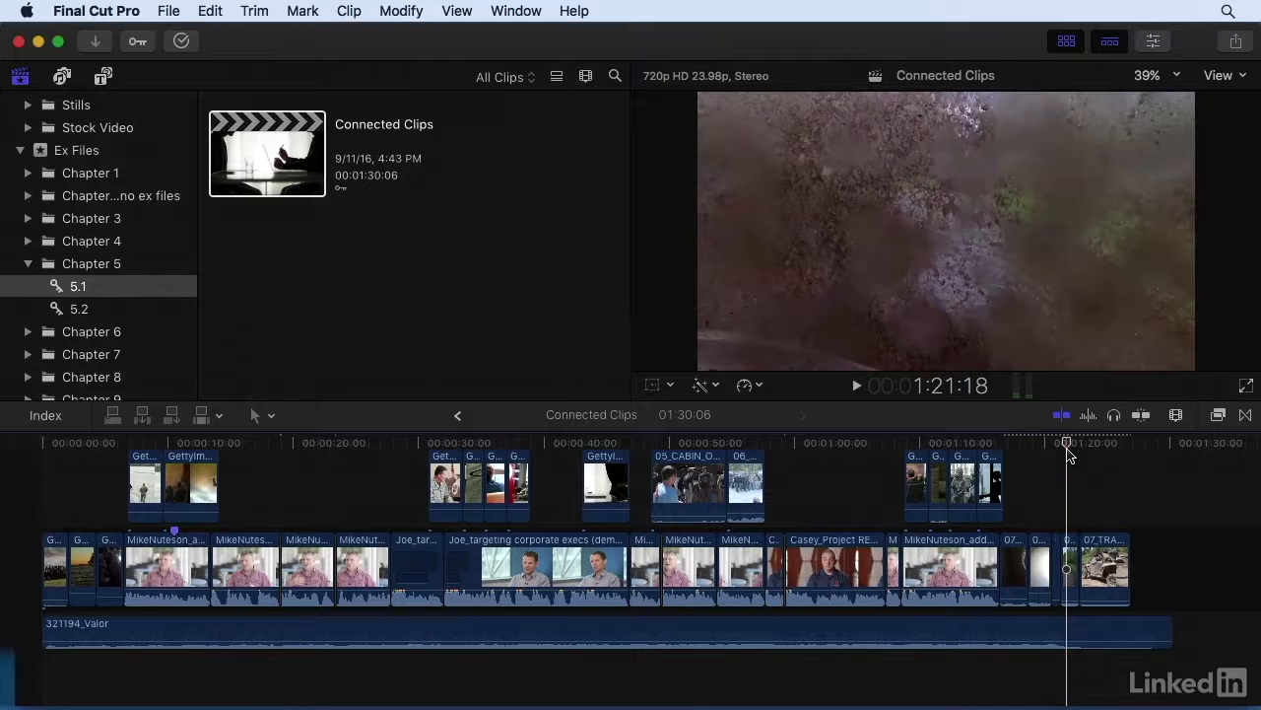
# Try moving the 06_TRAIL_D clip ahead of the short 06 clip in the primary storyline.
pyautogui.press('super+plus')
pyautogui.press('super+plus')
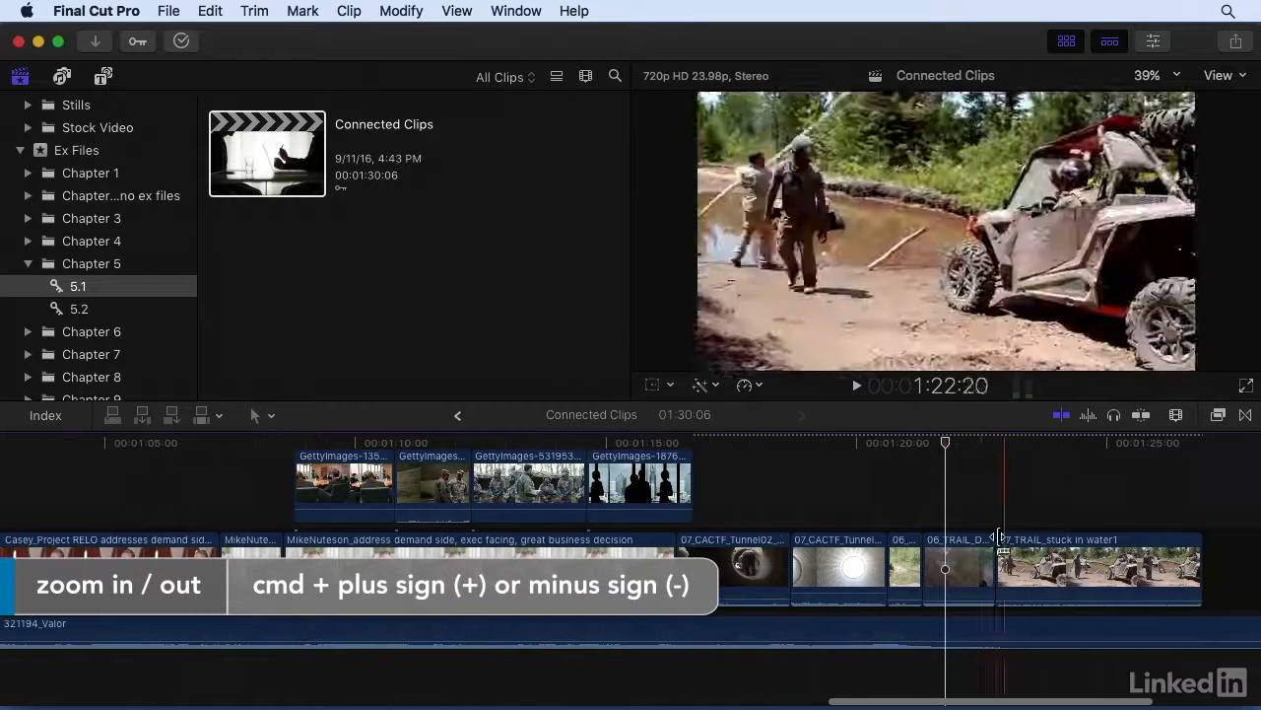
pyautogui.click(974, 565)
pyautogui.moveTo(972, 566); pyautogui.dragTo(905, 567)
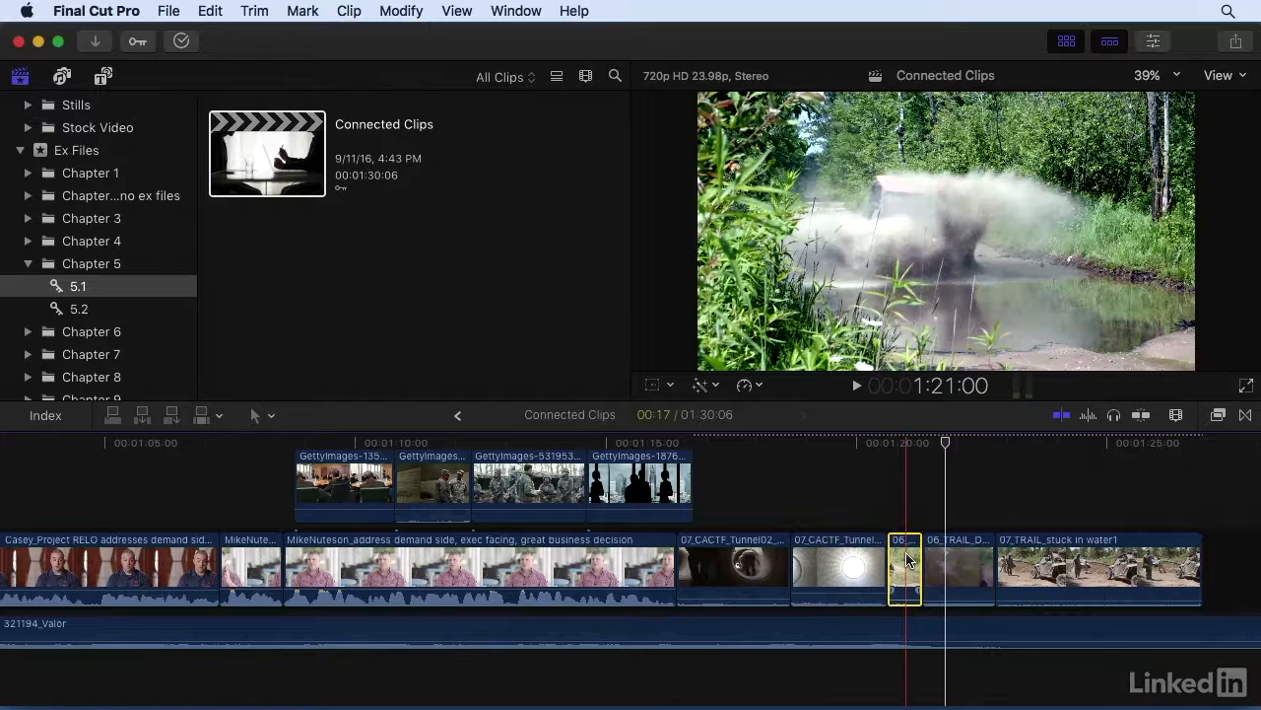
# Nudge the selected short 06 clip earlier and later frame by frame, leaving it slightly earlier in the primary storyline.
pyautogui.press(',')
pyautogui.press(',')
pyautogui.press(',')
pyautogui.press('.')
pyautogui.press('.')
pyautogui.press('.')
pyautogui.press('.')
pyautogui.press(',')
pyautogui.press(',')
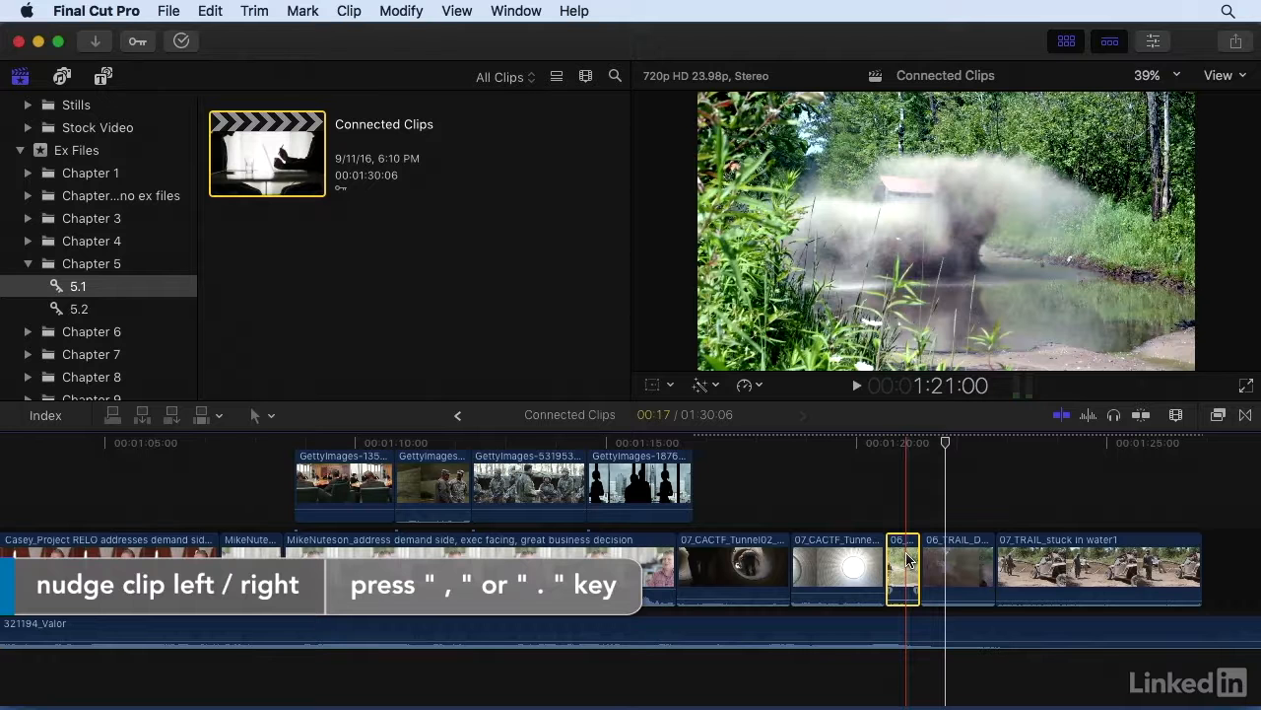
# Try moving the GettyImages-531953952 connected clip earlier so it overlaps the preceding connected clip, and return it to its original place.
pyautogui.hscroll(-1, 789, 532)
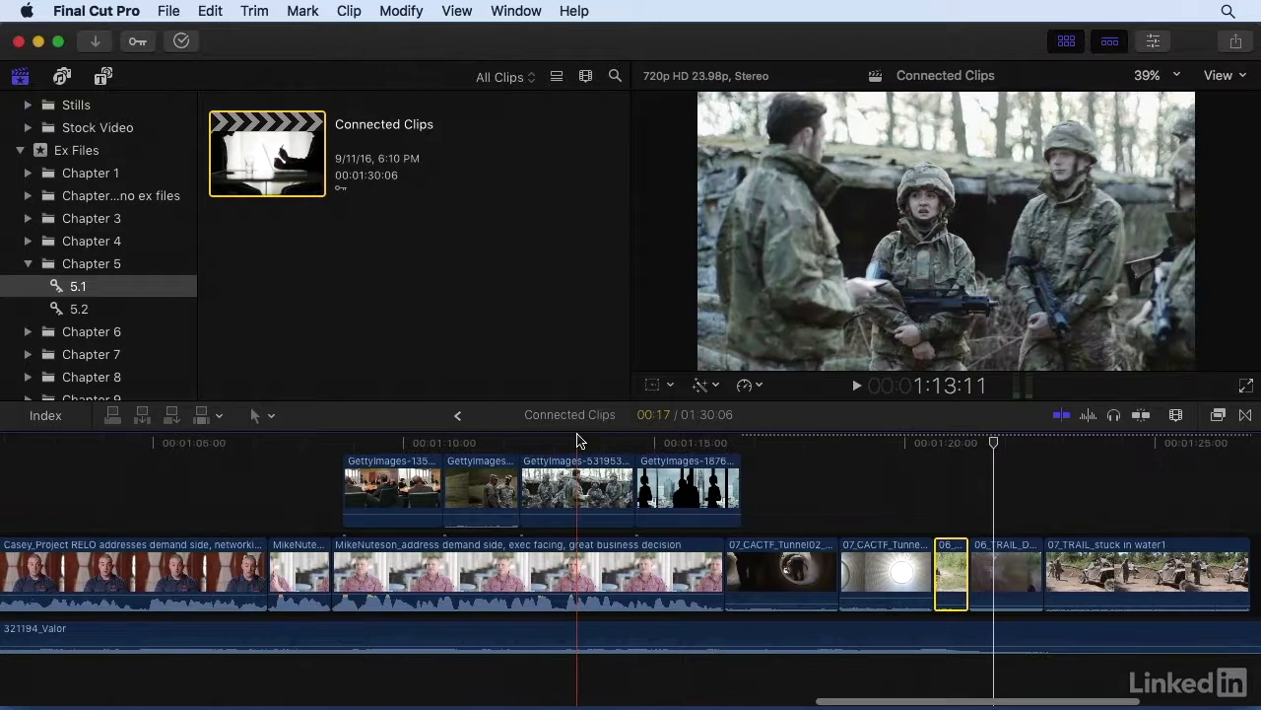
pyautogui.click(579, 478)
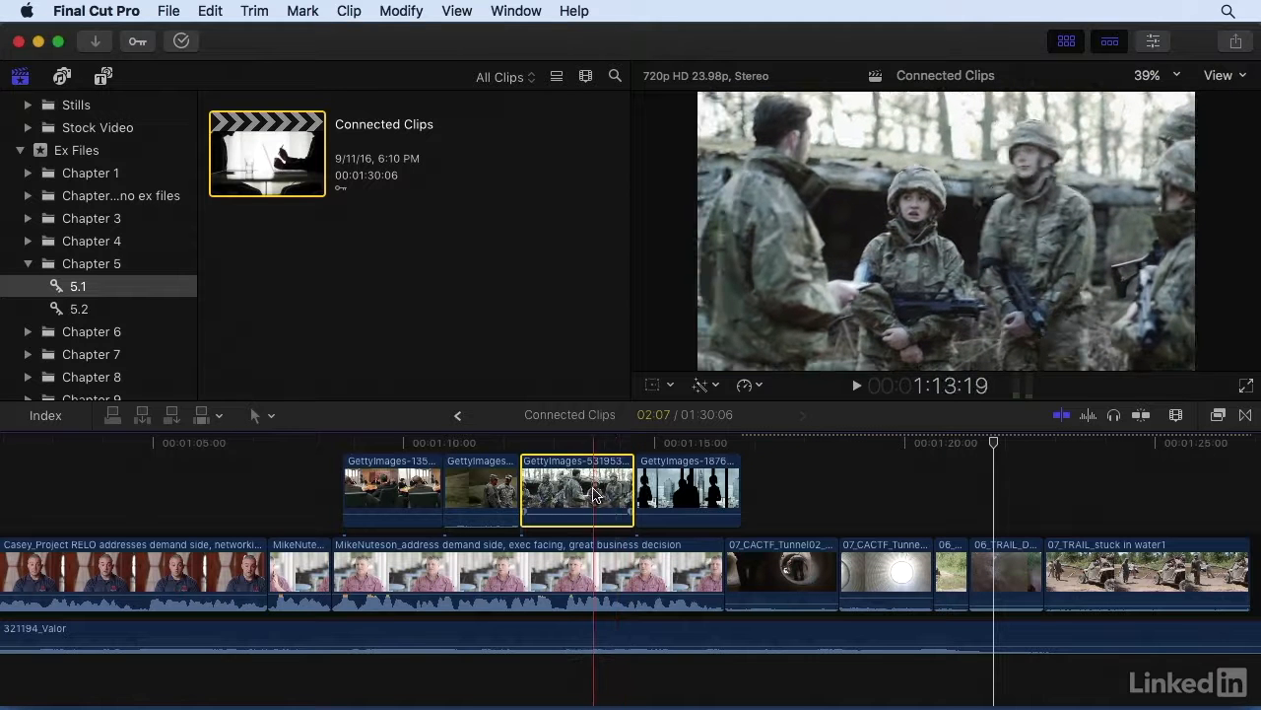
pyautogui.moveTo(591, 495); pyautogui.dragTo(491, 495)
pyautogui.scroll(3, 491, 495)
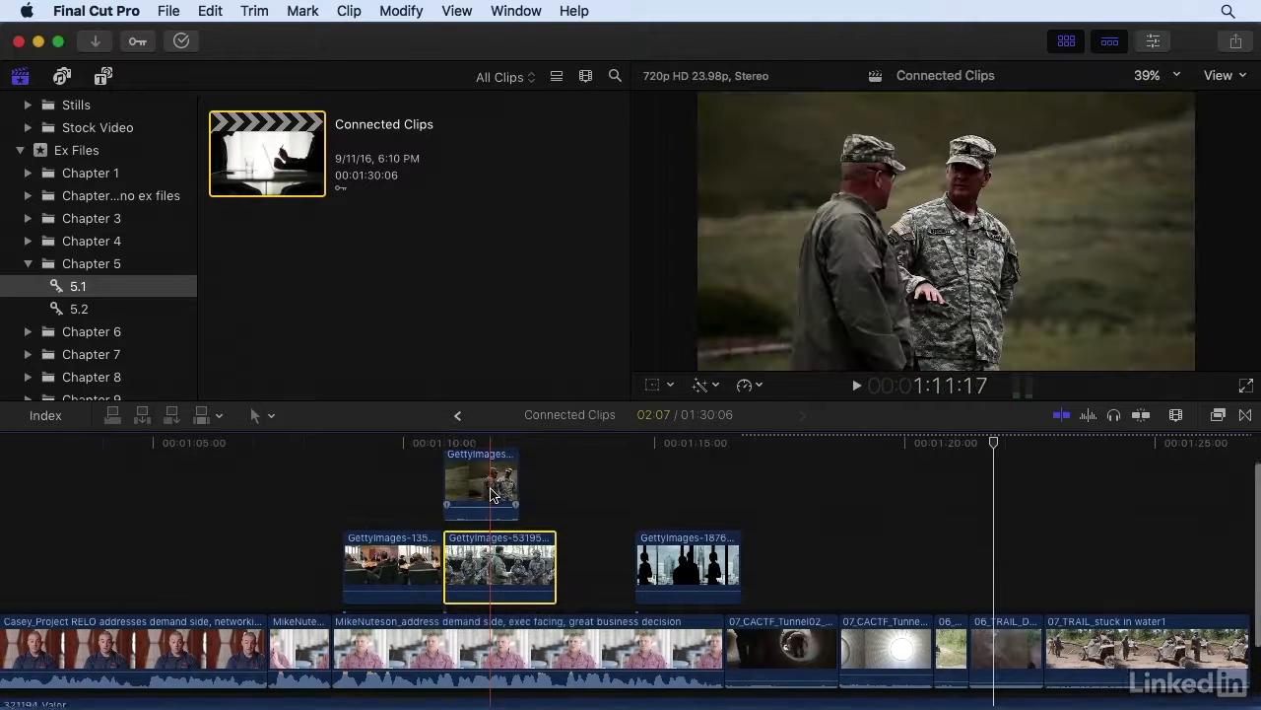
pyautogui.press('super+z')
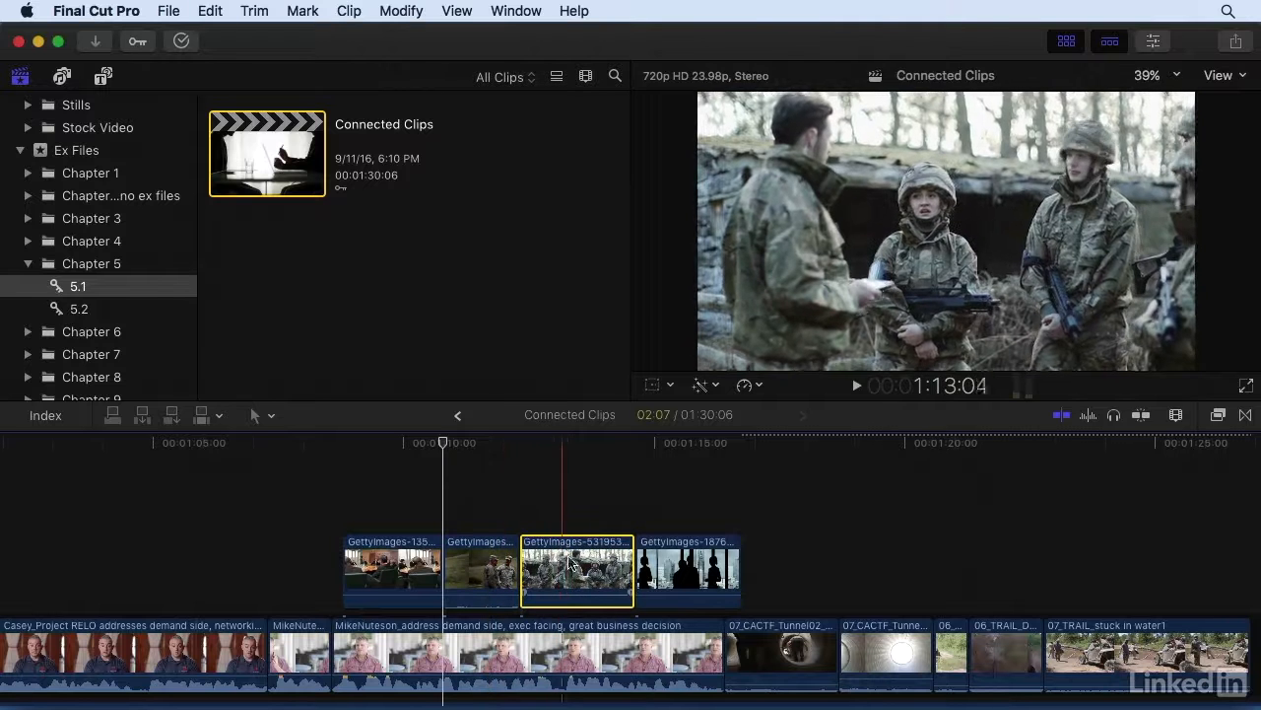
pyautogui.press('shift+super+z')
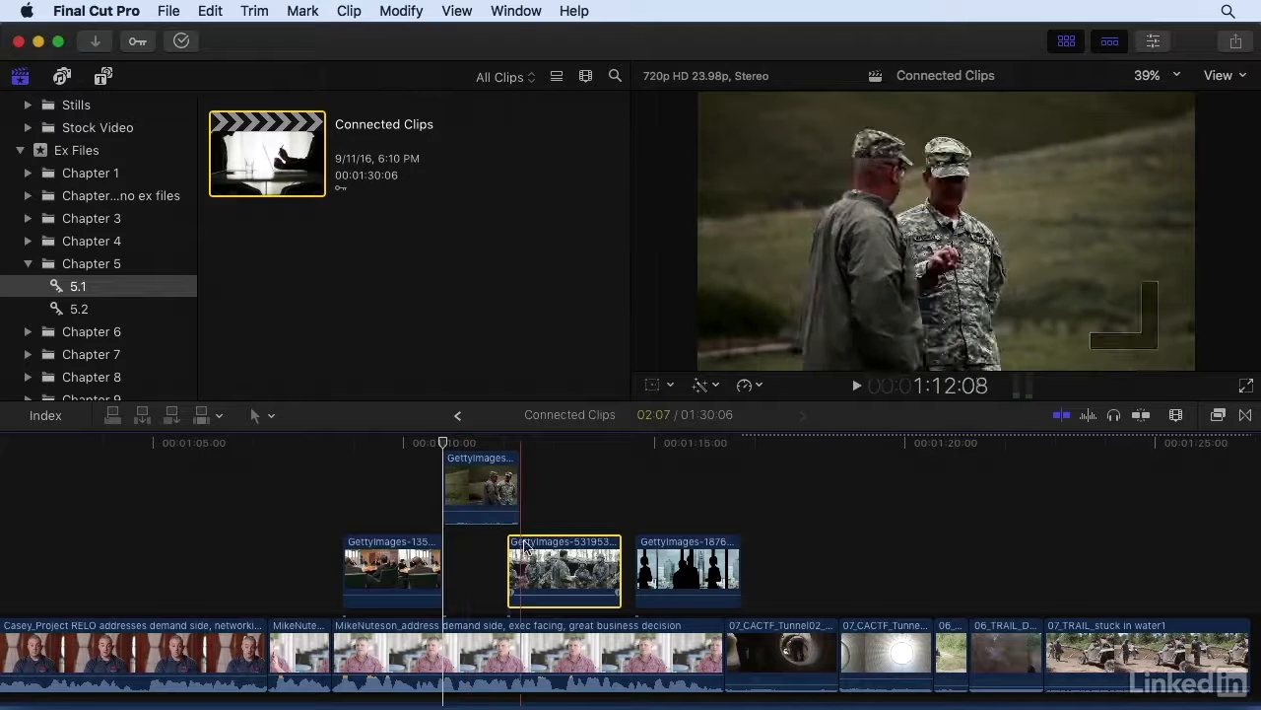
pyautogui.moveTo(538, 555); pyautogui.dragTo(551, 551)
# Ripple-trim the end of the short 06 clip before 06_TRAIL_D in the primary storyline to make it slightly shorter.
pyautogui.hscroll(3, 821, 525)
pyautogui.scroll(-2, 821, 525)
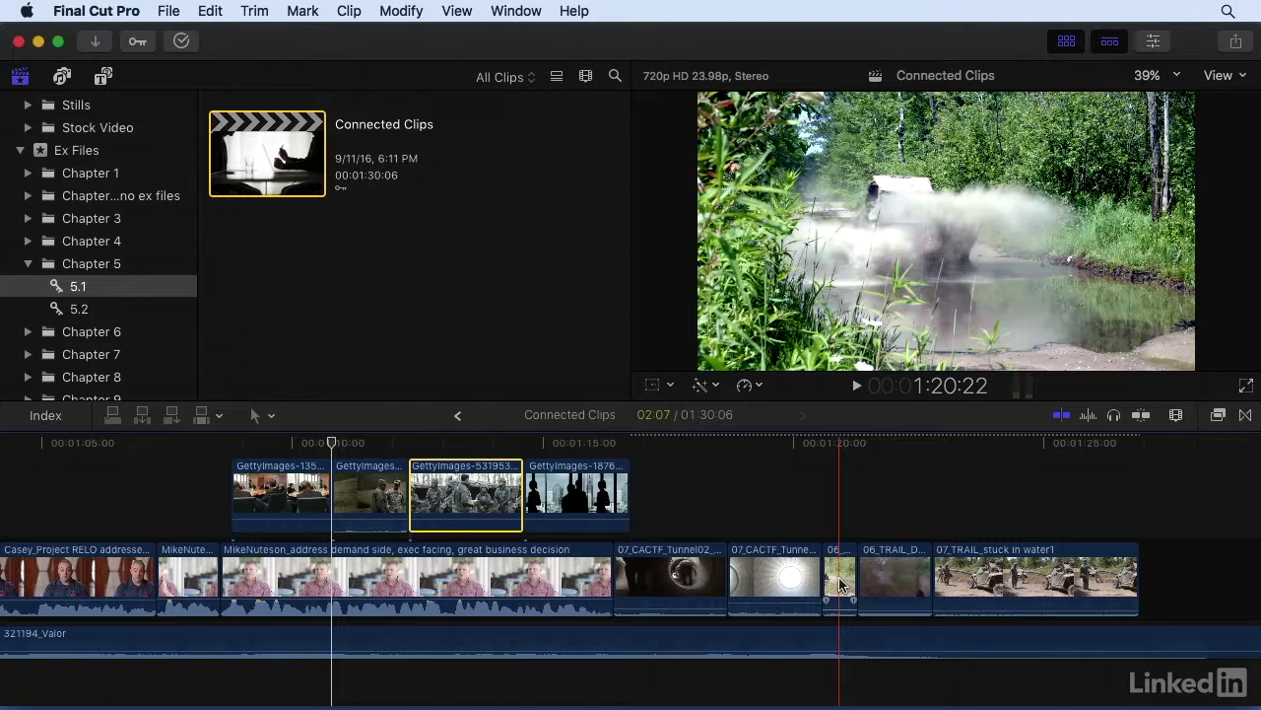
pyautogui.click(855, 582)
pyautogui.moveTo(856, 582)
pyautogui.mouseDown()
pyautogui.moveTo(897, 583)
pyautogui.moveTo(833, 577)
pyautogui.moveTo(844, 569)
pyautogui.mouseUp()
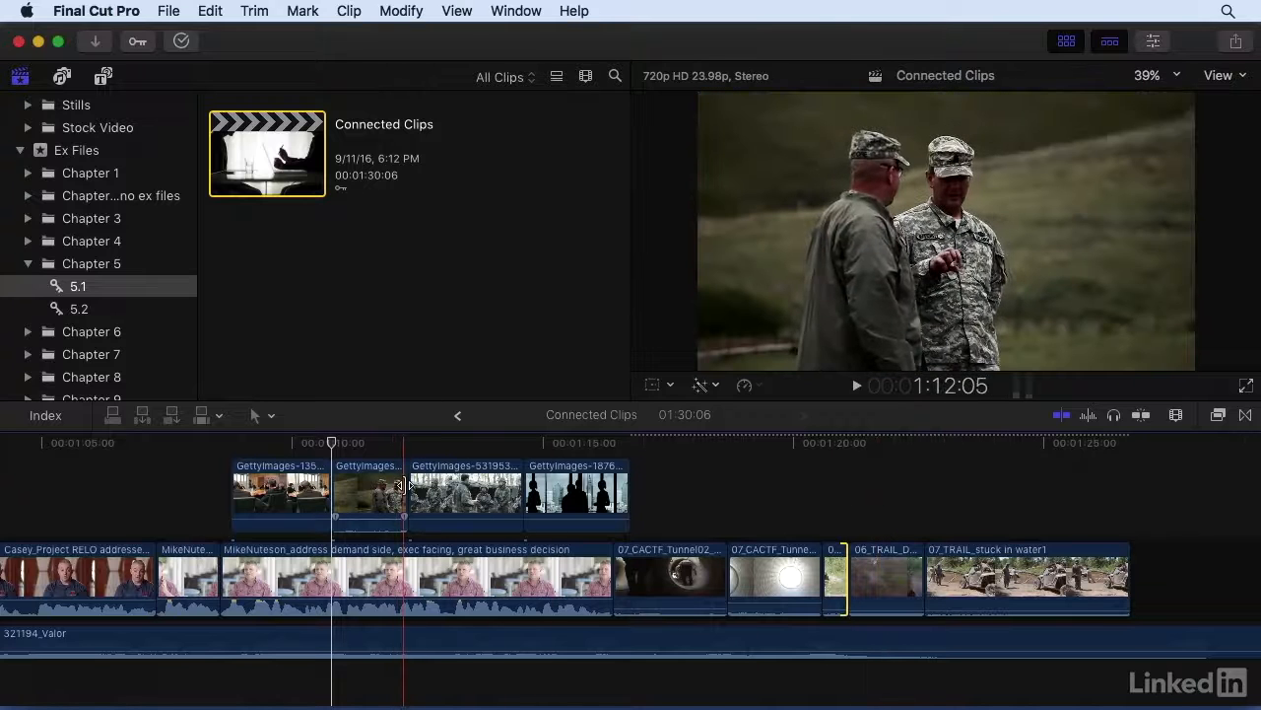
# Try extending and shortening the end of the connected clip before GettyImages-531953952, and return it flush with that clip's start.
pyautogui.moveTo(402, 485); pyautogui.dragTo(430, 487)
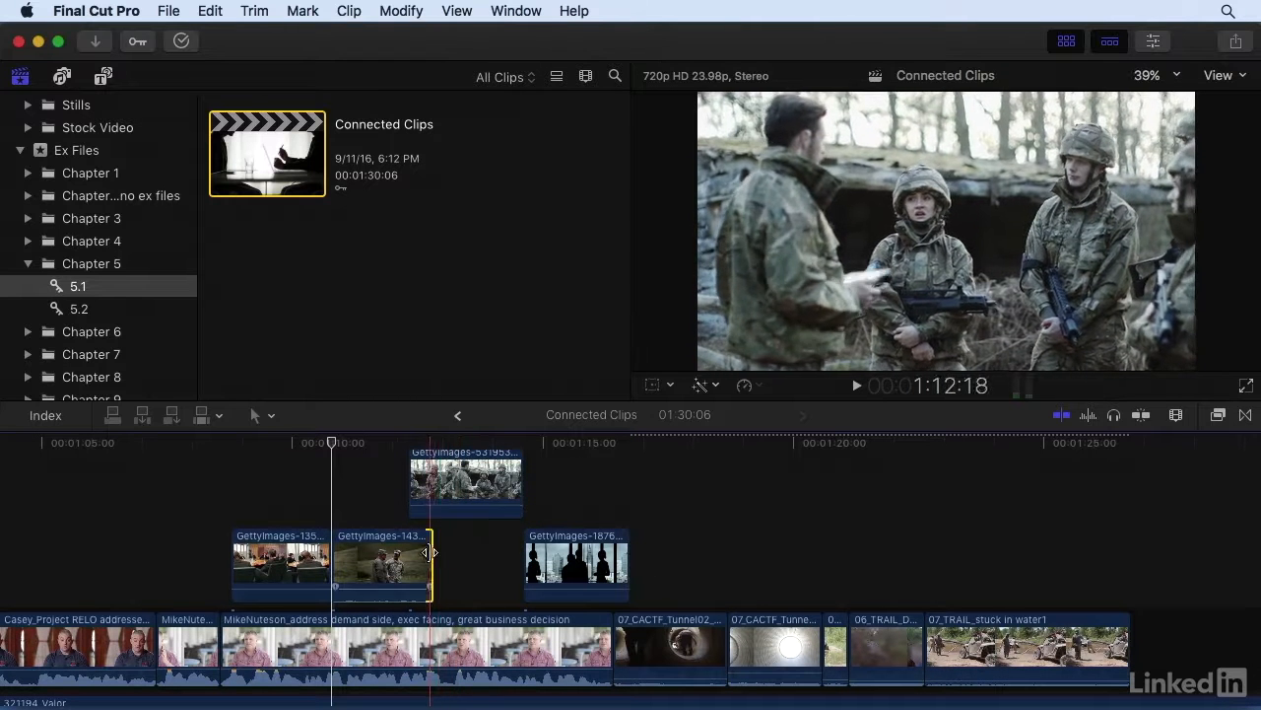
pyautogui.moveTo(429, 553); pyautogui.dragTo(368, 552)
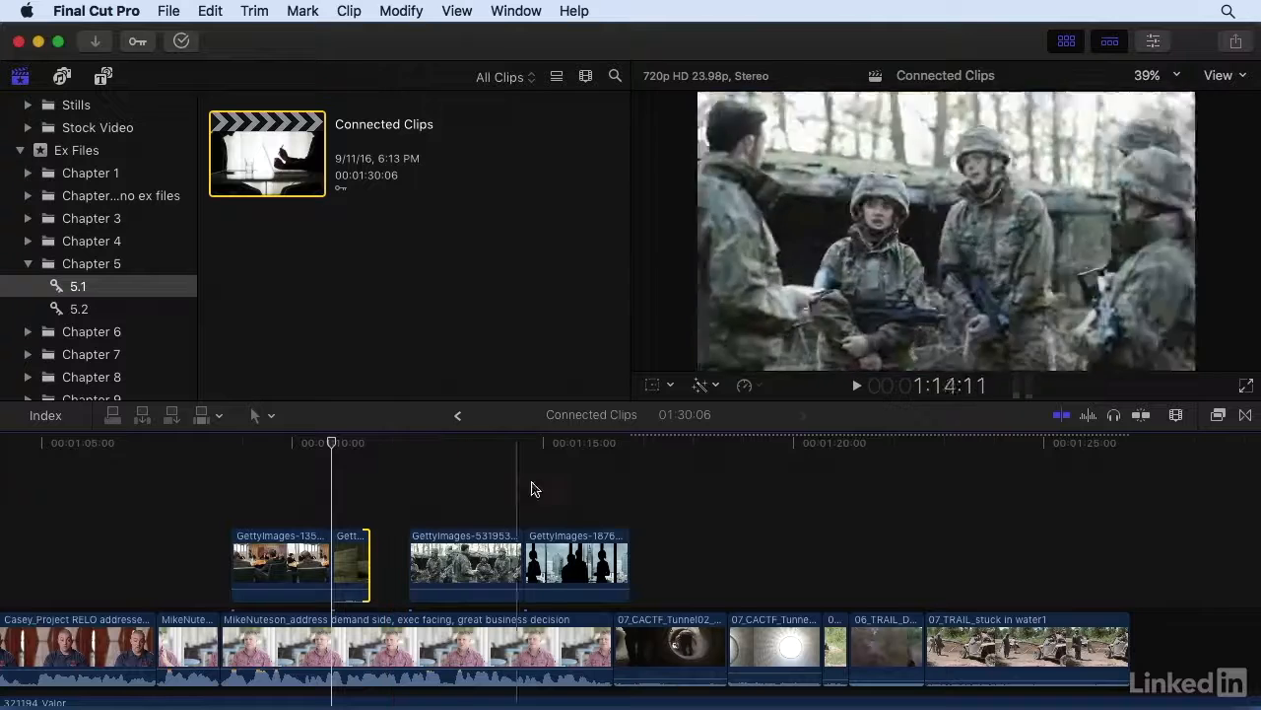
pyautogui.moveTo(368, 553); pyautogui.dragTo(404, 553)
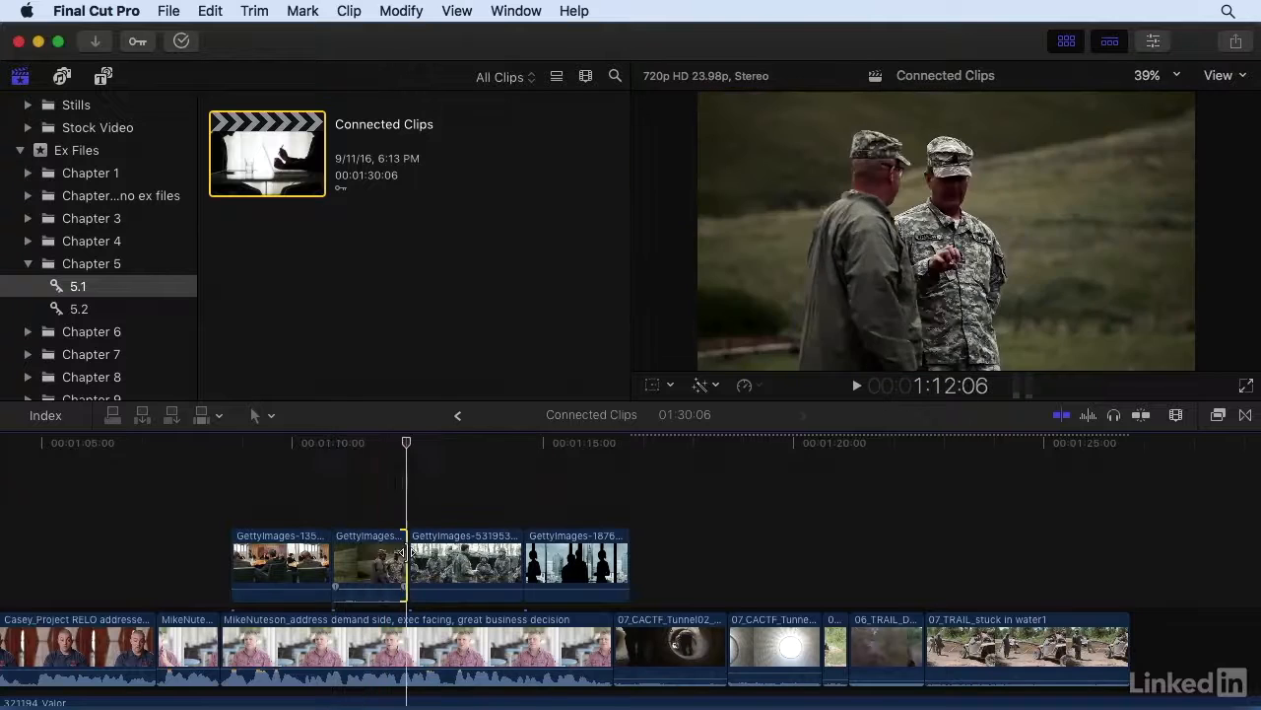
# Roll the edit between the short 06 clip and 06_TRAIL_D with the Trim tool, and slide 06_TRAIL_D slightly earlier.
pyautogui.scroll(-3, 921, 484)
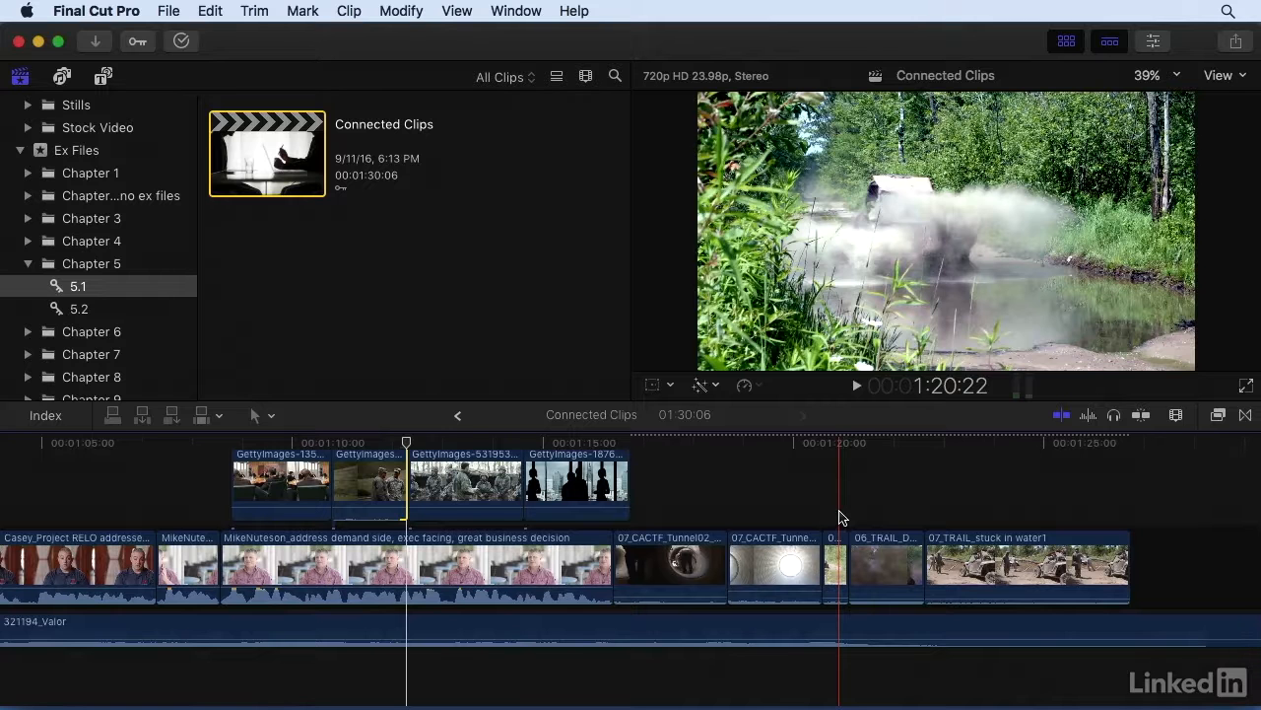
pyautogui.press('t')
pyautogui.click(849, 556)
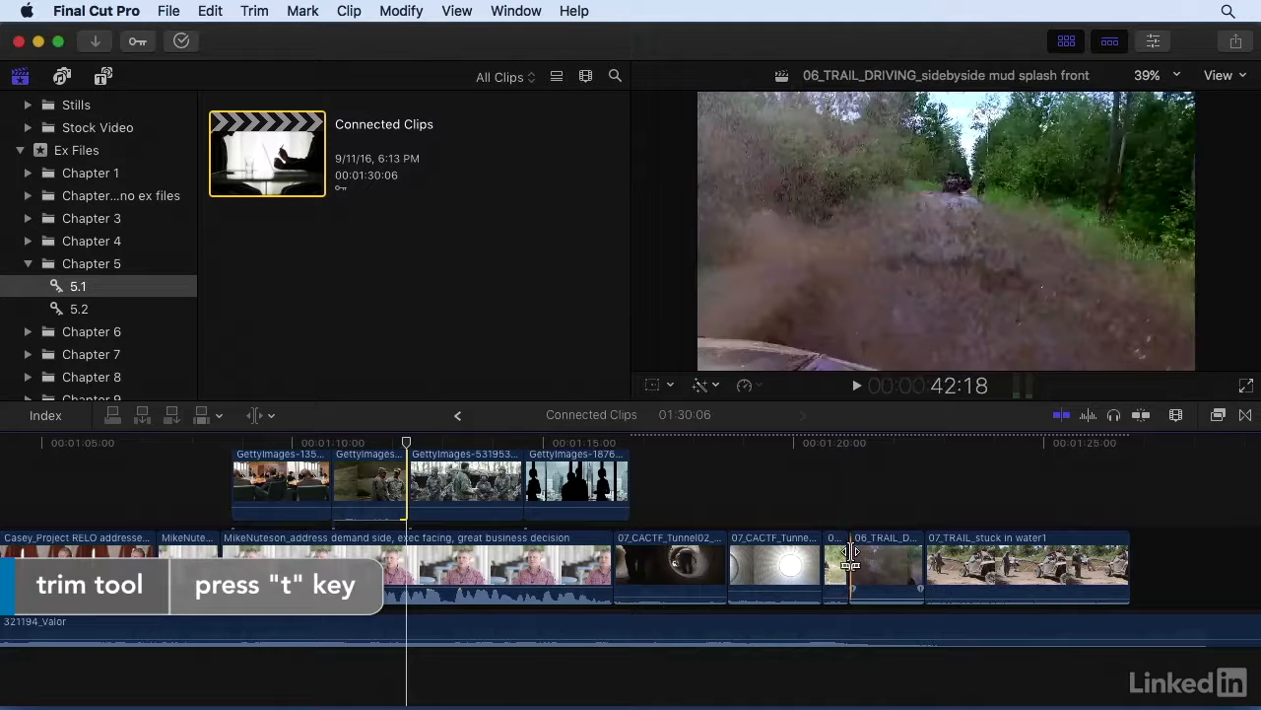
pyautogui.moveTo(850, 558); pyautogui.dragTo(852, 560)
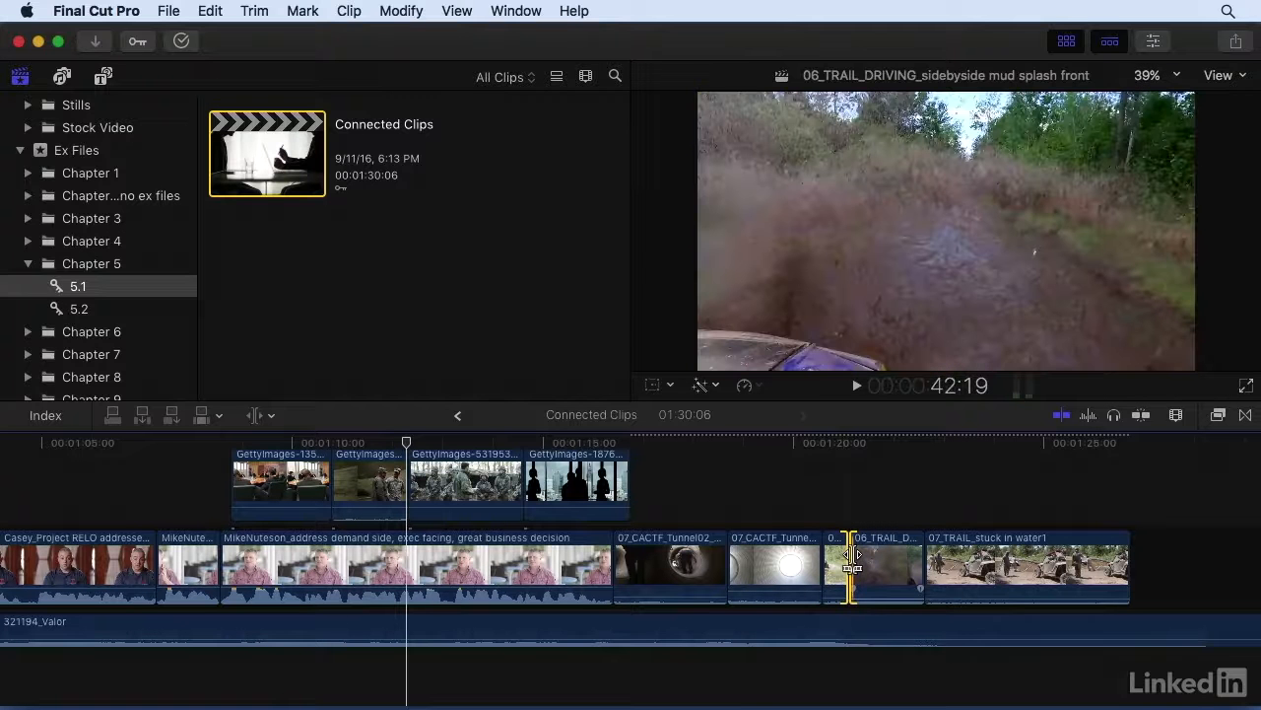
pyautogui.moveTo(880, 555)
pyautogui.mouseDown()
pyautogui.moveTo(896, 568)
pyautogui.moveTo(879, 570)
pyautogui.mouseUp()
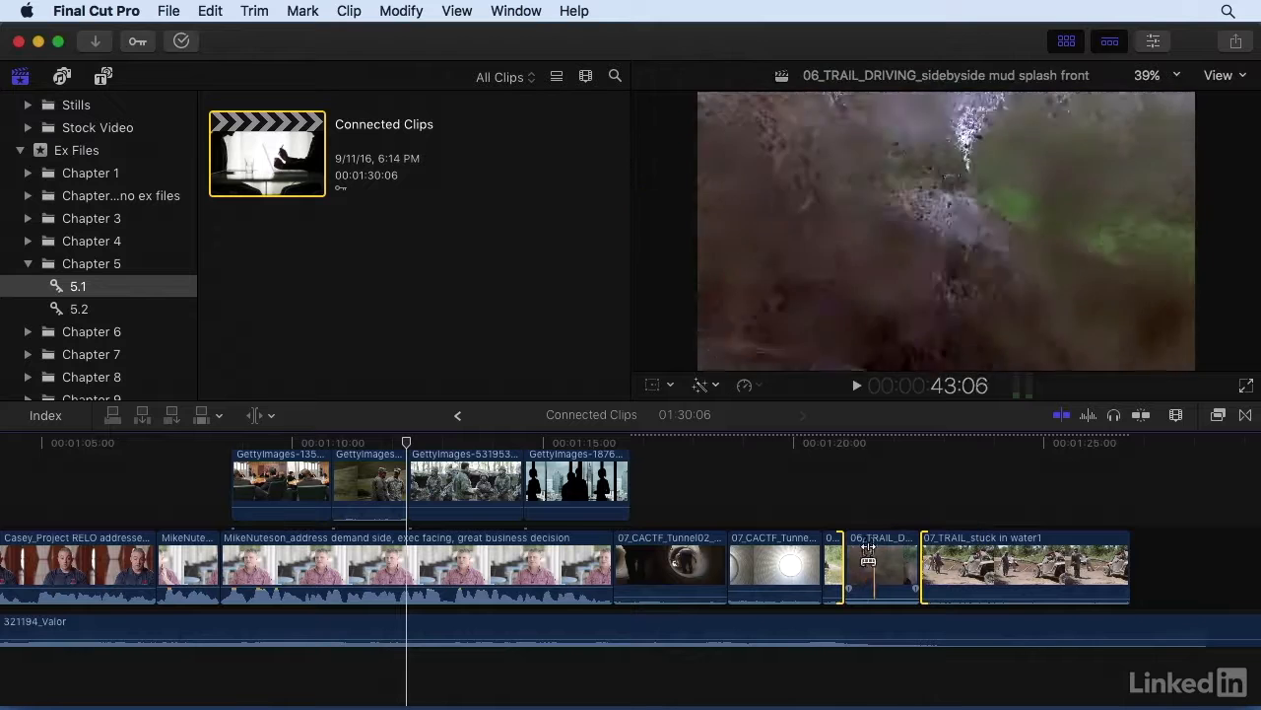
# Roll the edit points around the GettyImages-531953952 connected clip, and slip its footage within its position.
pyautogui.hscroll(-3, 441, 478)
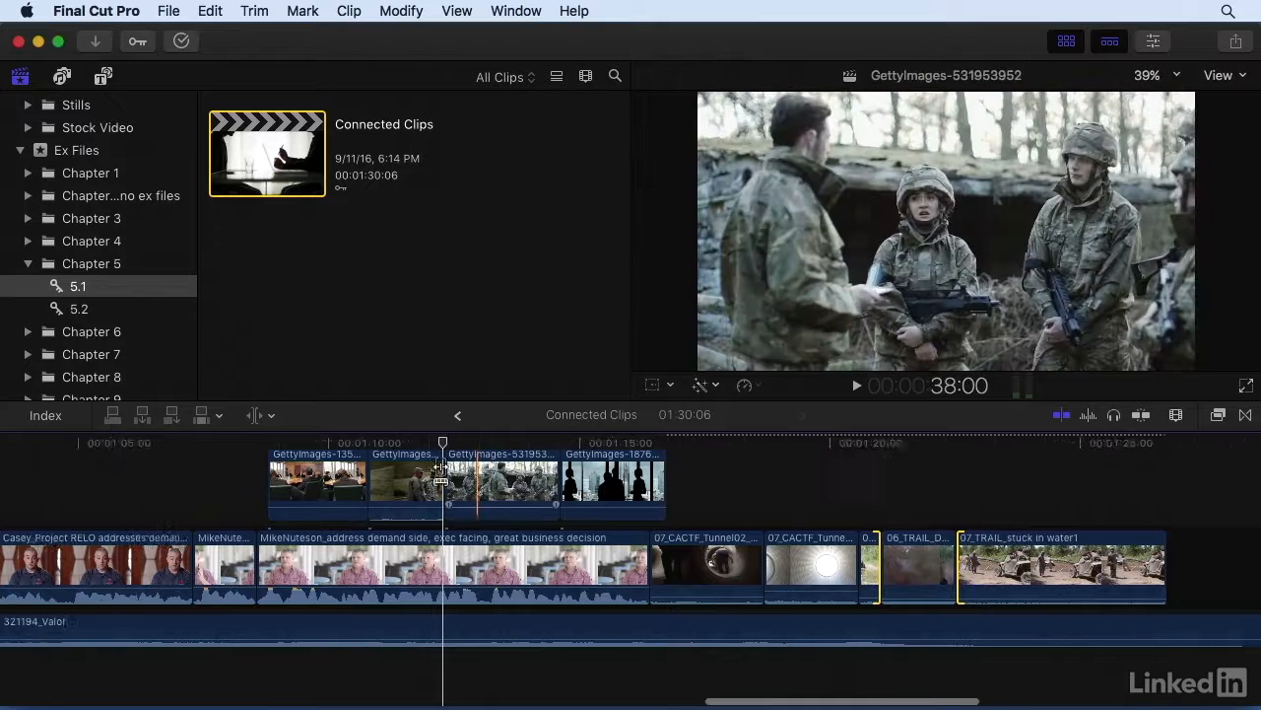
pyautogui.moveTo(478, 478); pyautogui.dragTo(485, 481)
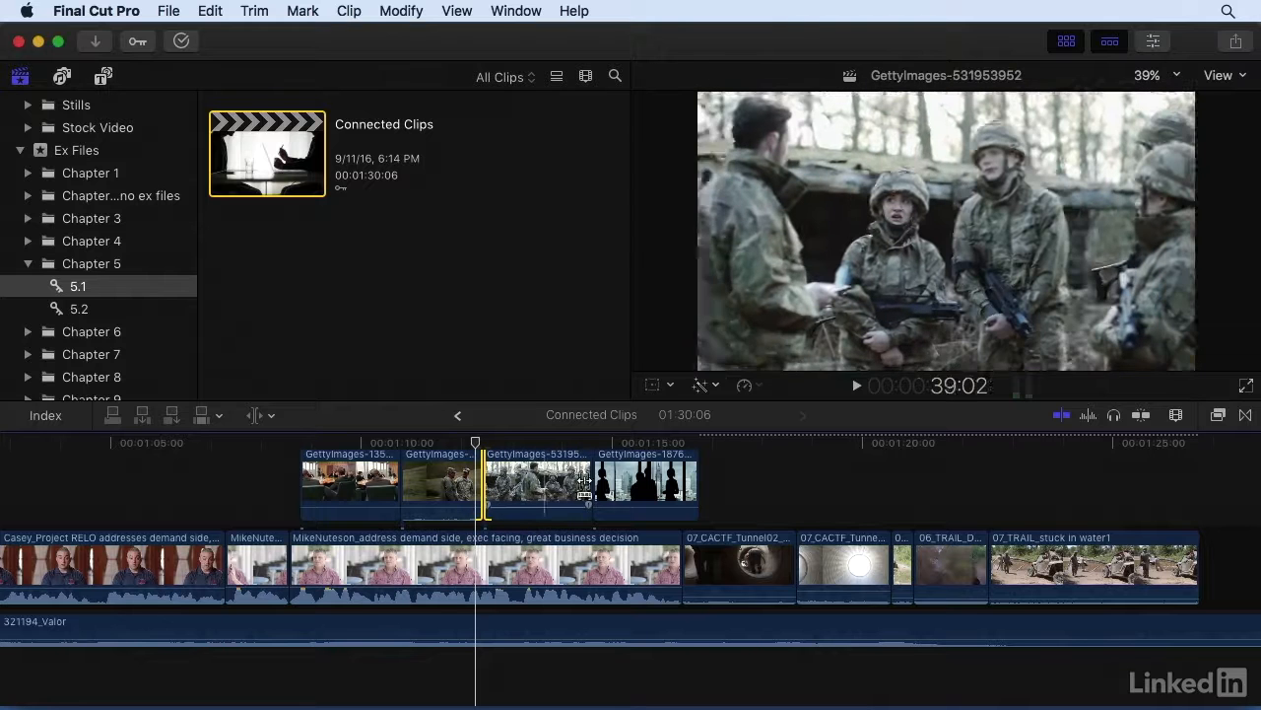
pyautogui.moveTo(592, 483); pyautogui.dragTo(500, 483)
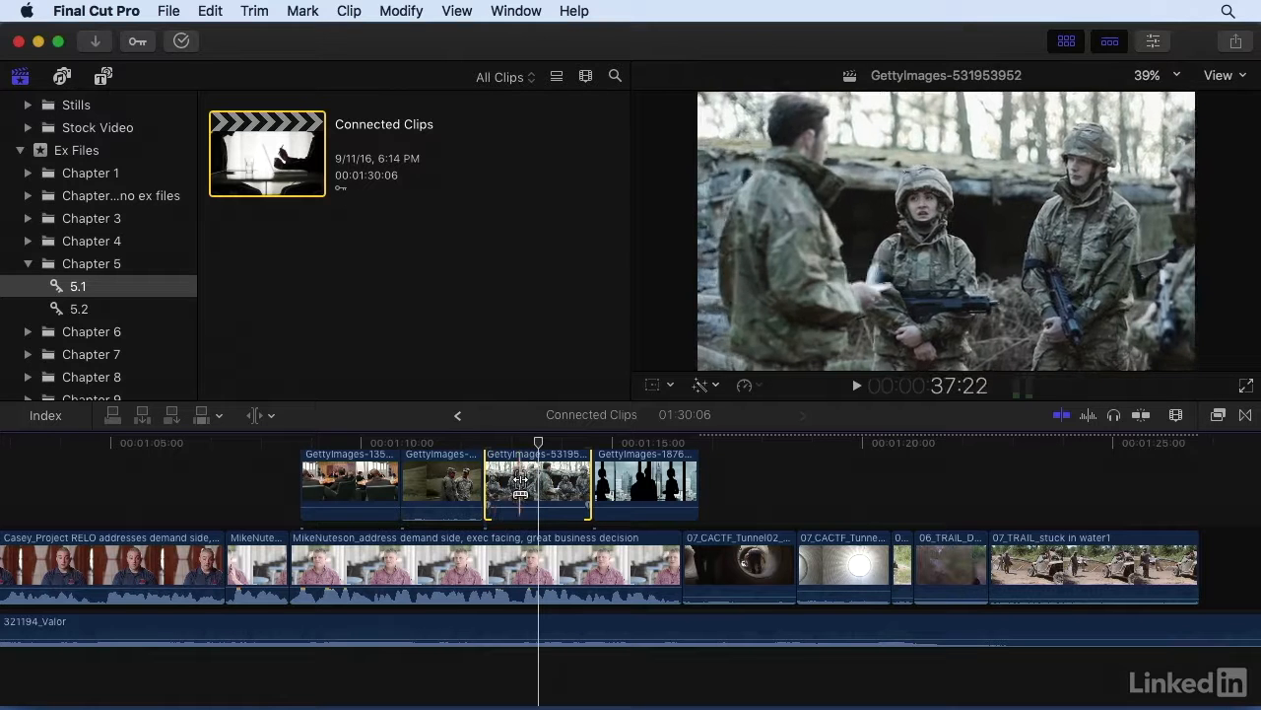
pyautogui.moveTo(541, 483); pyautogui.dragTo(537, 483)
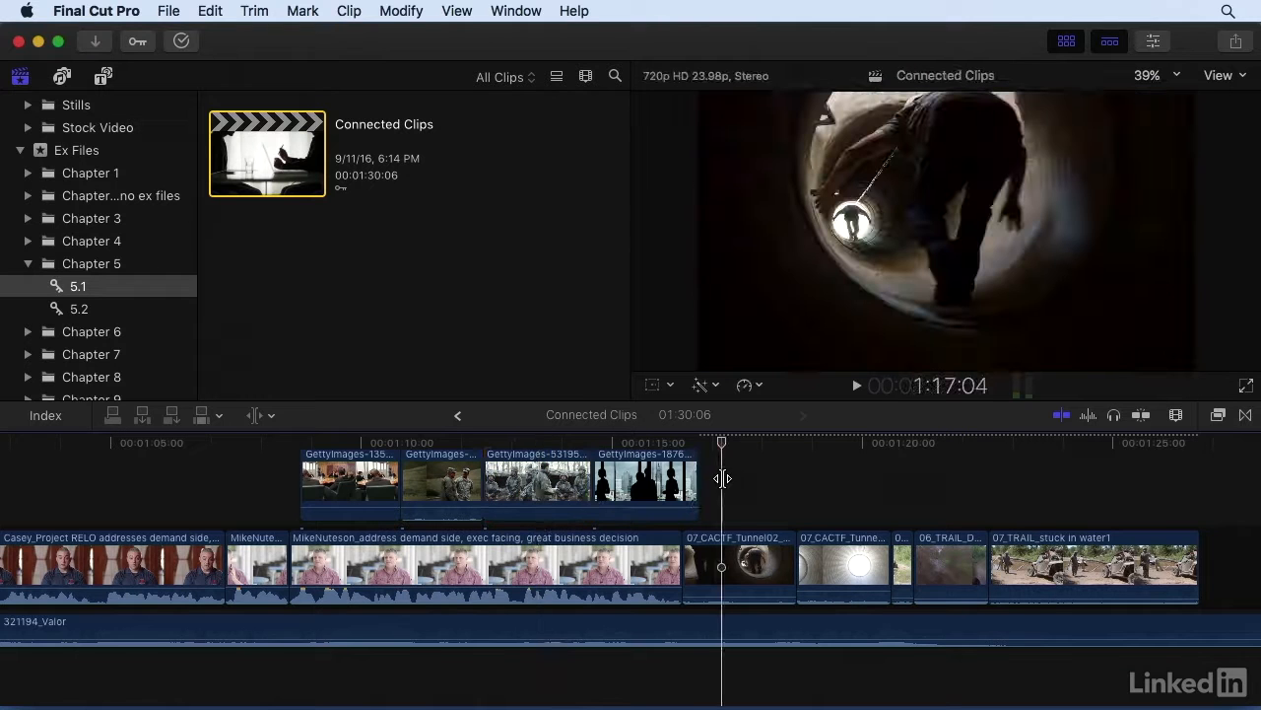
# Delete the interview clip beneath the last four connected clips with the Select tool active, and undo the deletion.
pyautogui.hotkey('shift', 'z')
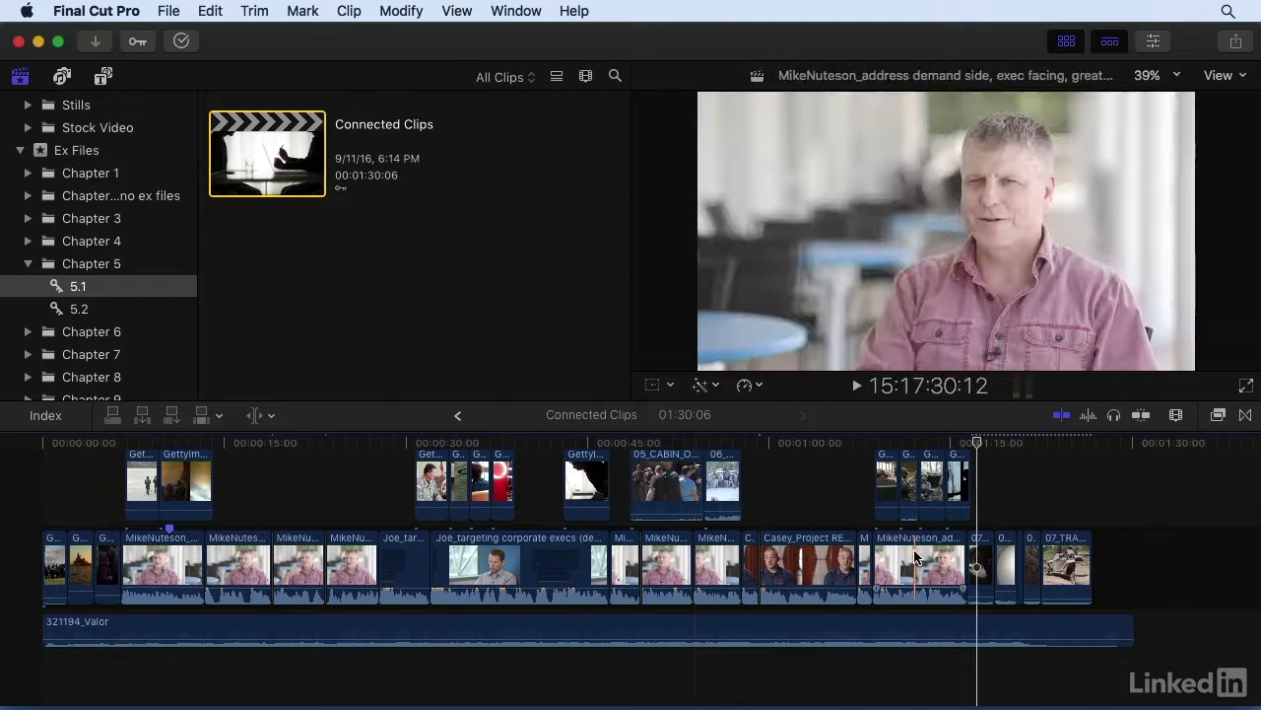
pyautogui.press('a')
pyautogui.click(917, 561)
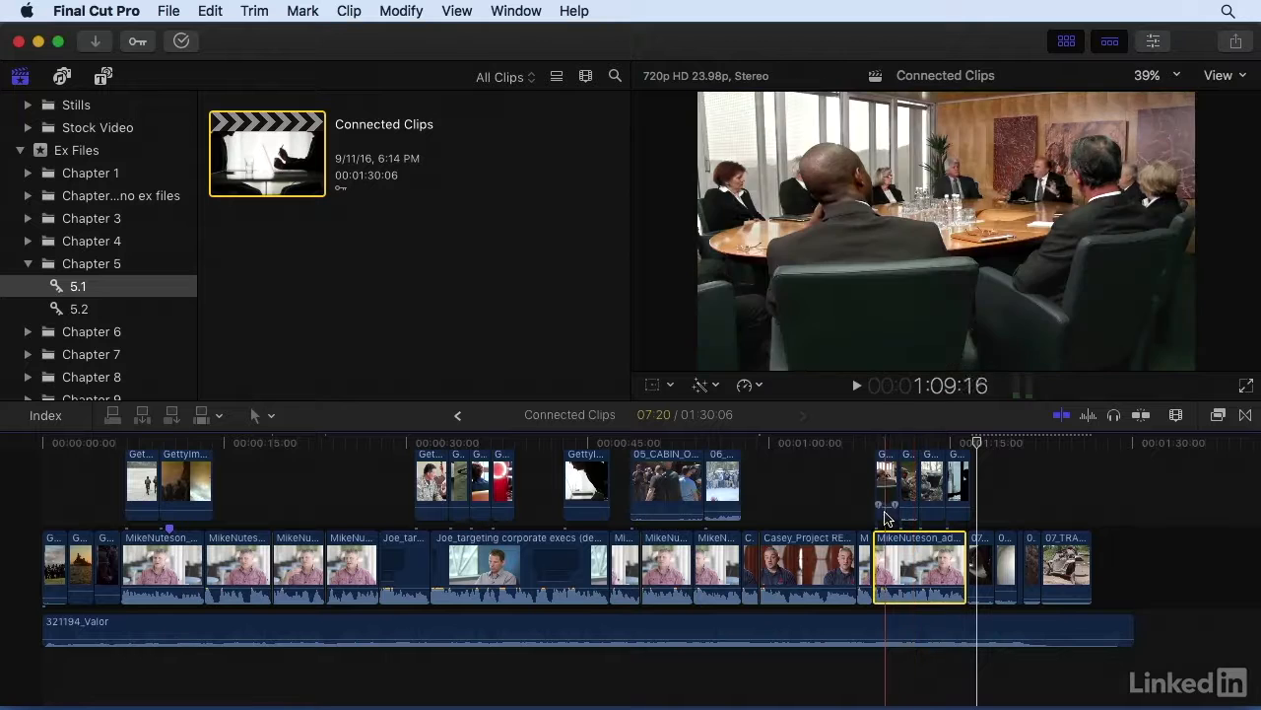
pyautogui.press('Delete')
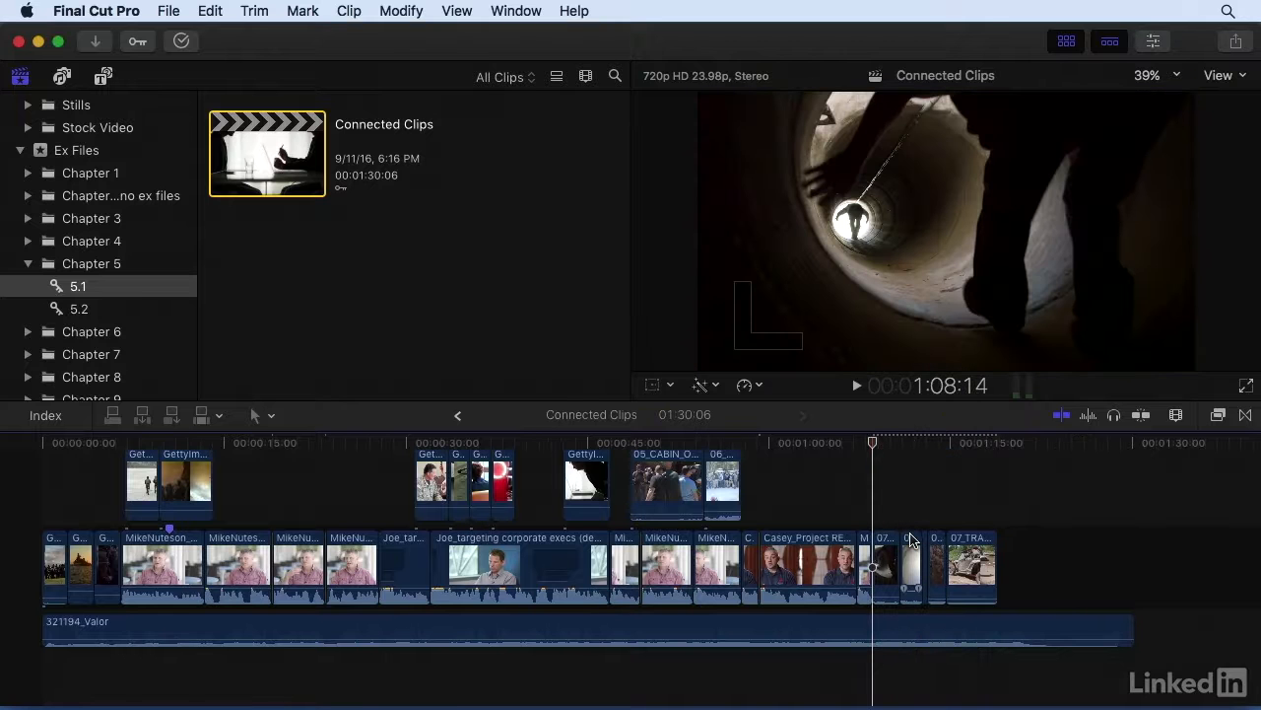
pyautogui.press('super+z')
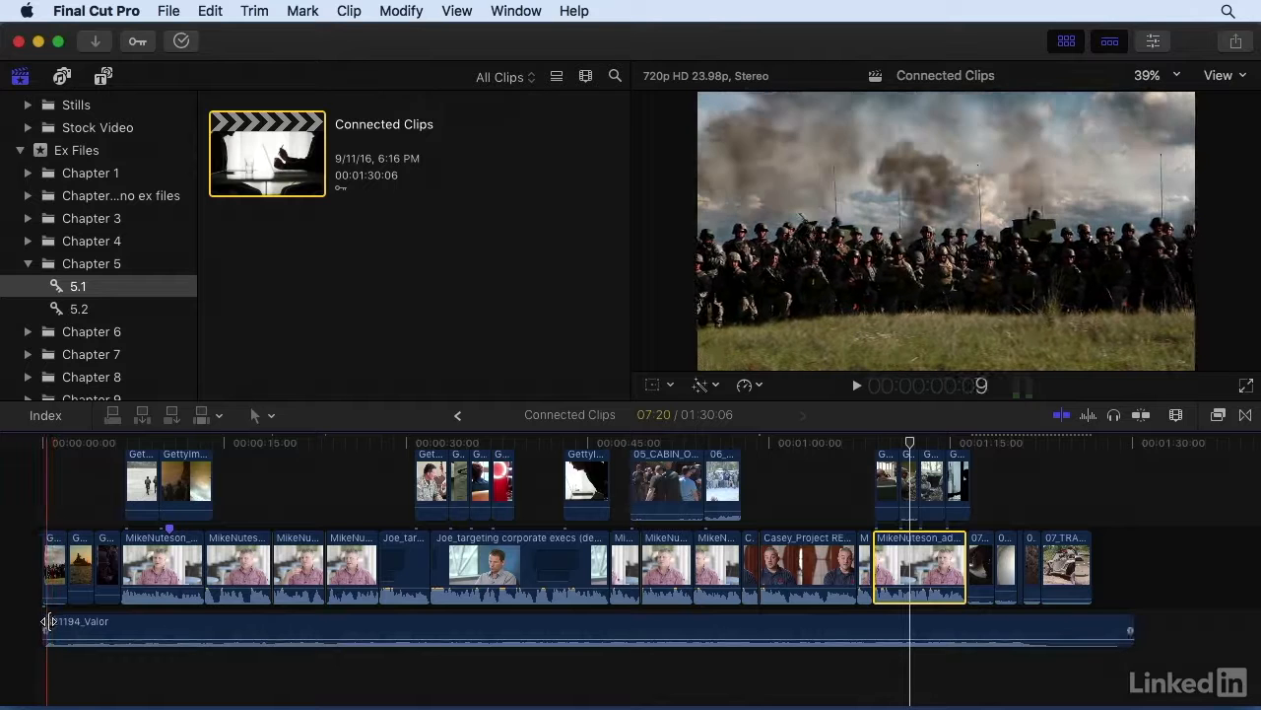
# Swap the first two primary storyline clips, and move the 321194_Valor music clip back to the timeline's start.
pyautogui.moveTo(56, 557); pyautogui.dragTo(87, 555)
pyautogui.moveTo(122, 624); pyautogui.dragTo(75, 613)
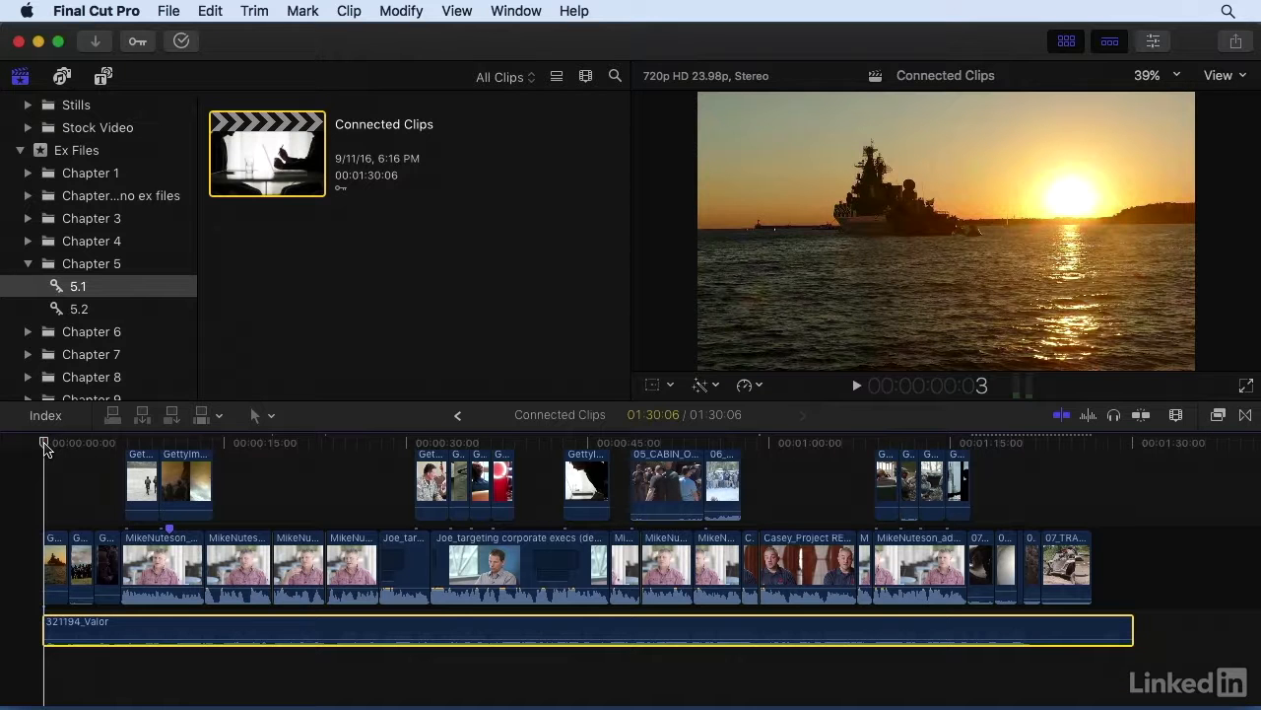
# Select every clip except the 321194_Valor music and shift them about 14 frames later with the Position tool to open a gap.
pyautogui.press('super+a')
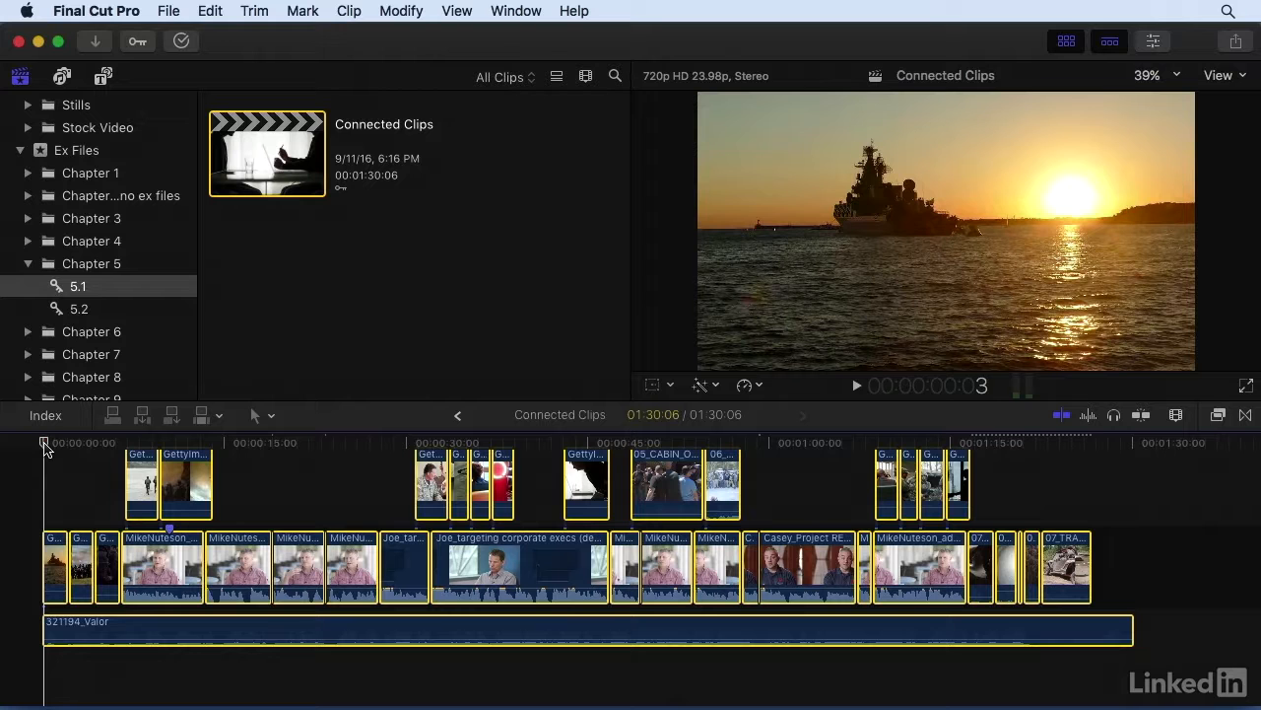
pyautogui.keyDown('super'); pyautogui.click(90, 626); pyautogui.keyUp('super')
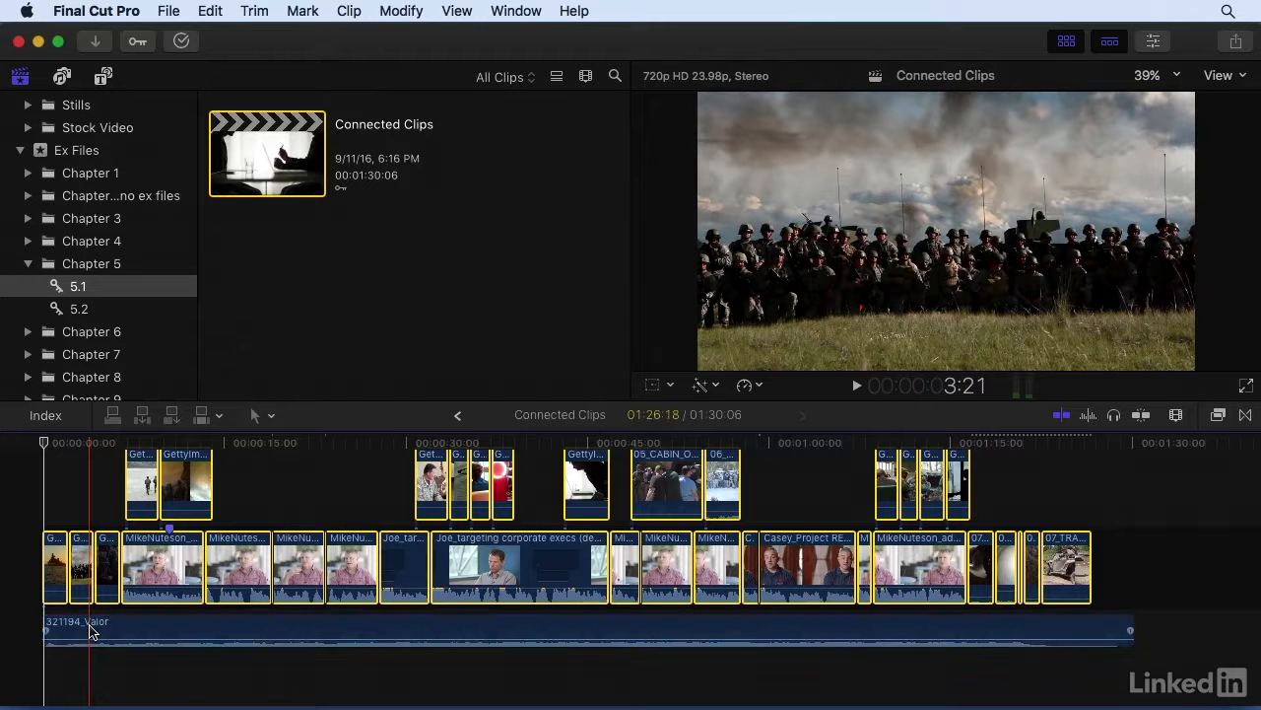
pyautogui.click(254, 415)
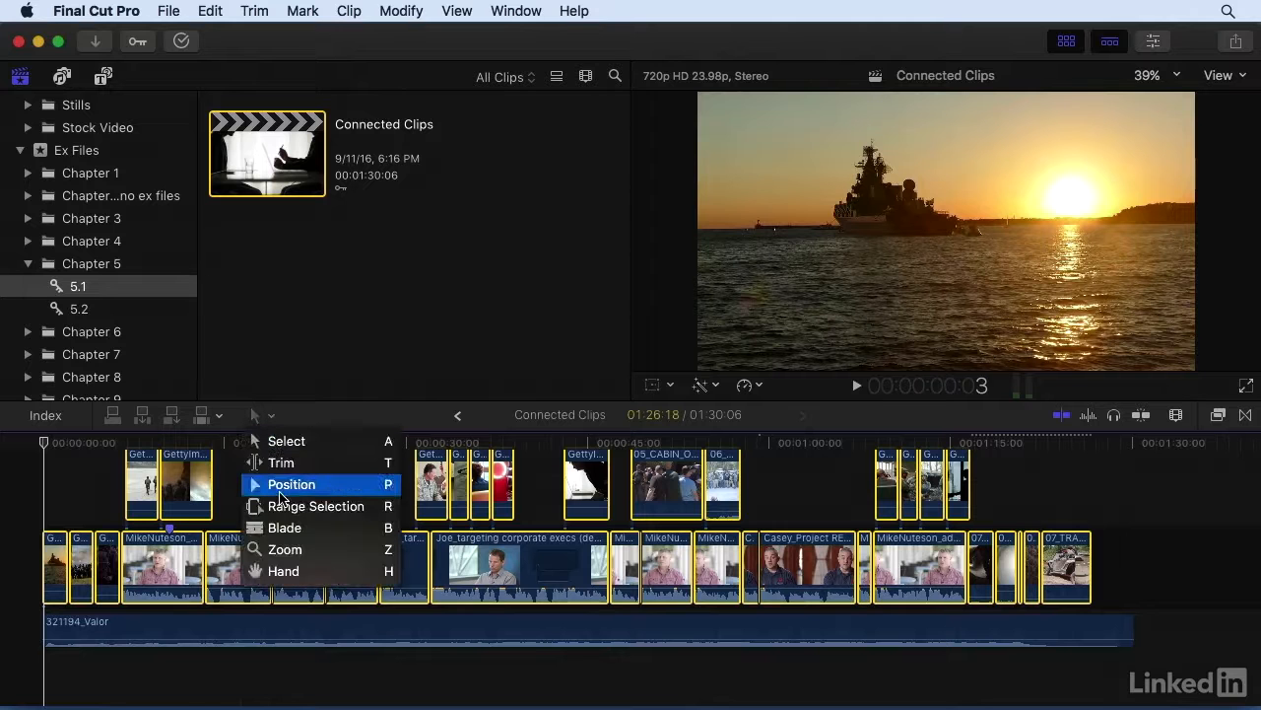
pyautogui.click(280, 491)
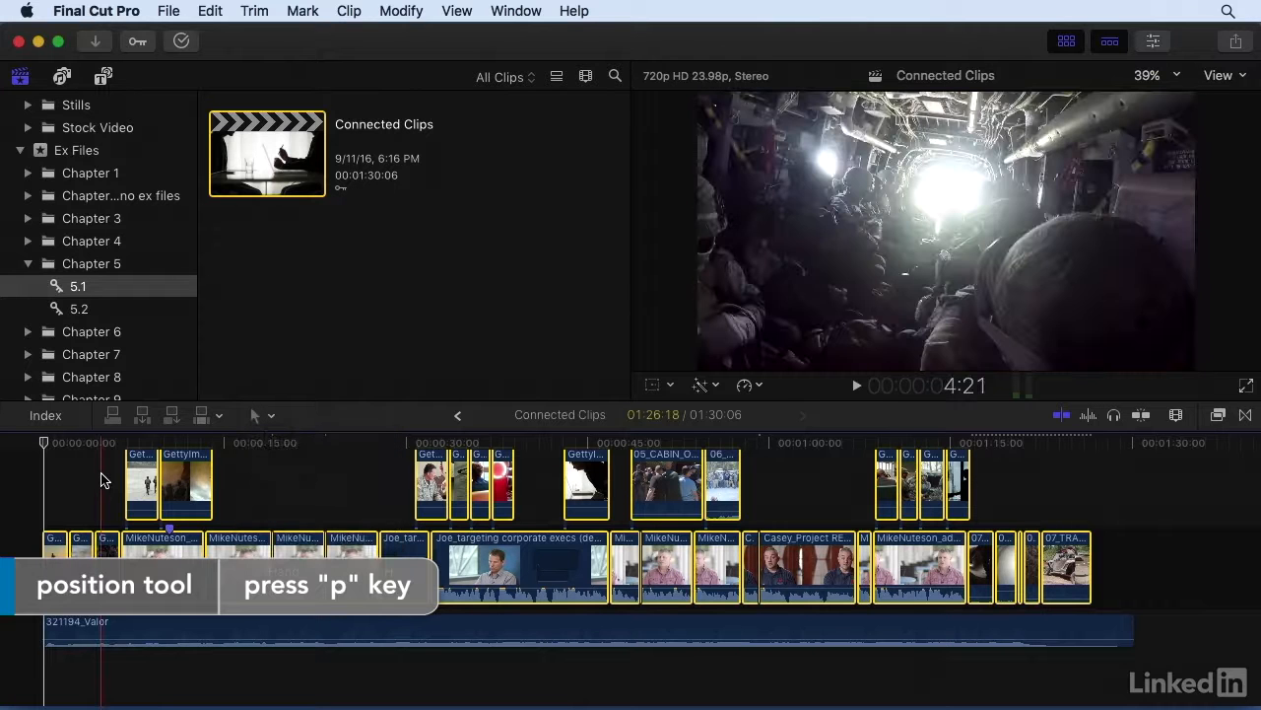
pyautogui.moveTo(142, 482); pyautogui.dragTo(151, 483)
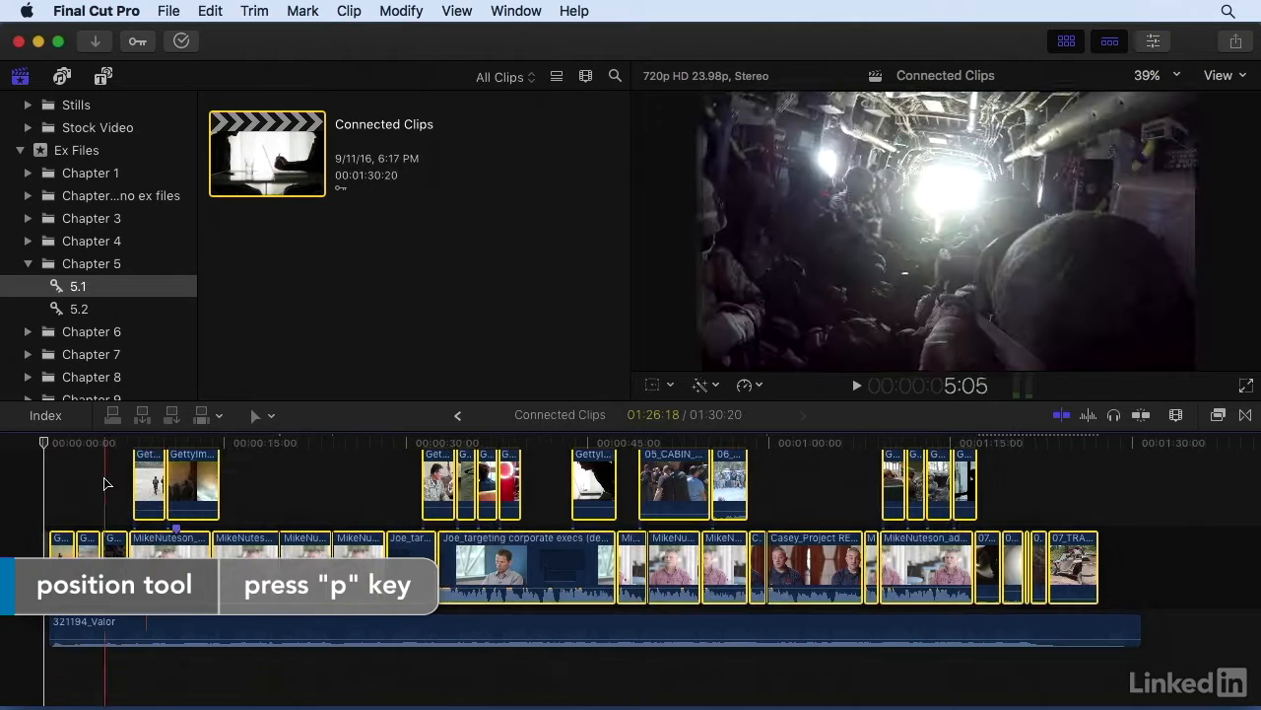
# Trim the opening gap down to about one frame with the Select tool, and connect the 321194_Valor music clip to it.
pyautogui.press('a')
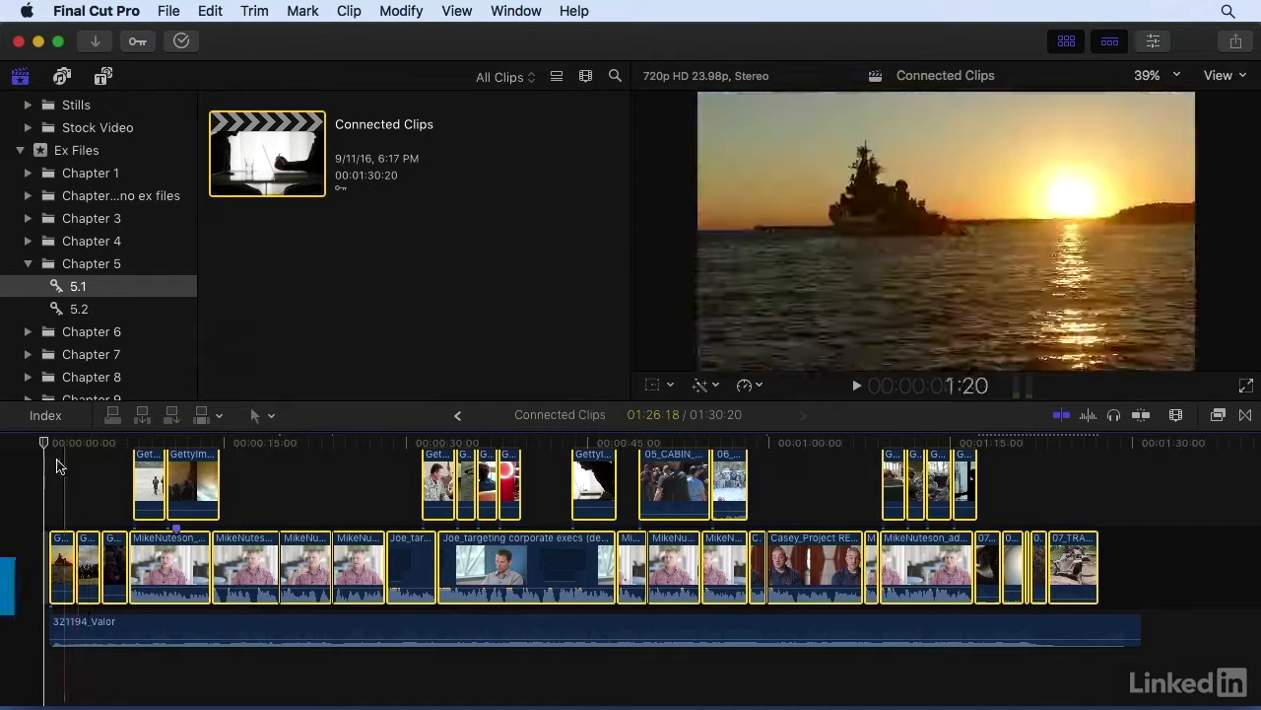
pyautogui.press('super+equal')
pyautogui.press('super+equal')
pyautogui.press('super+equal')
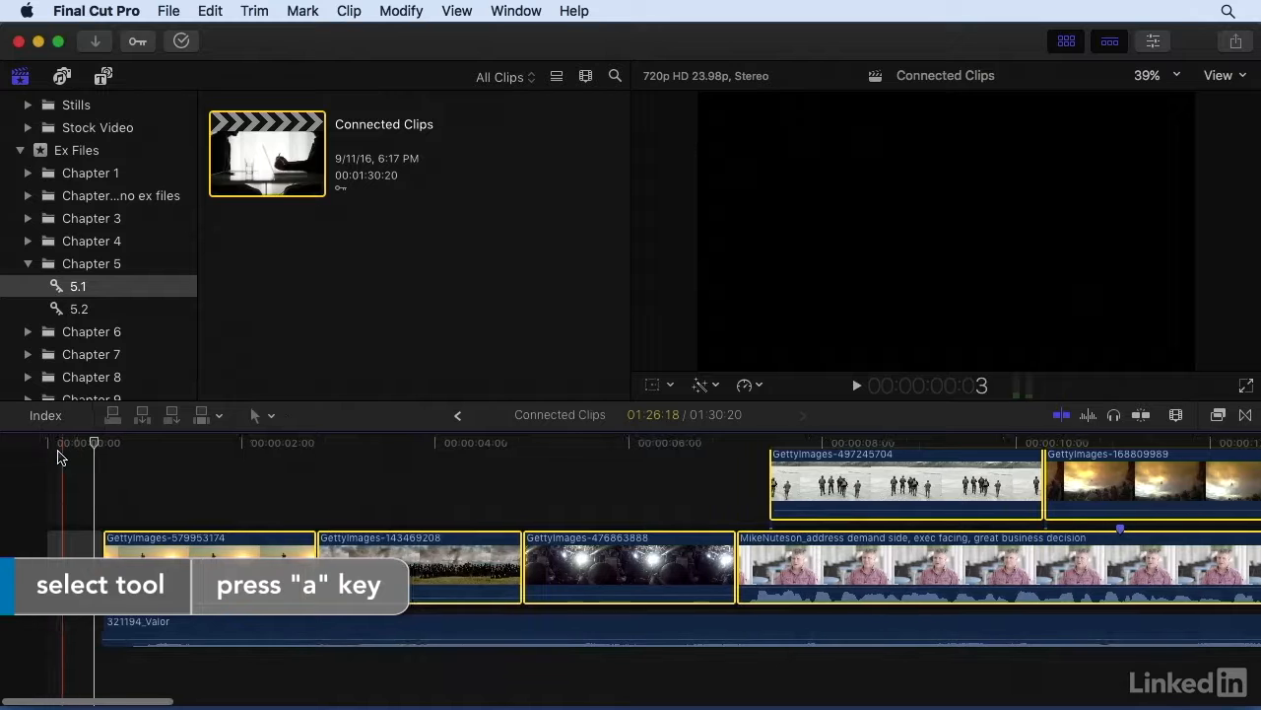
pyautogui.moveTo(89, 546); pyautogui.dragTo(47, 548)
pyautogui.click(89, 629)
# Move the GettyImages-579953174 clip after GettyImages-143469208 in the primary storyline and deselect it.
pyautogui.moveTo(186, 560); pyautogui.dragTo(449, 560)
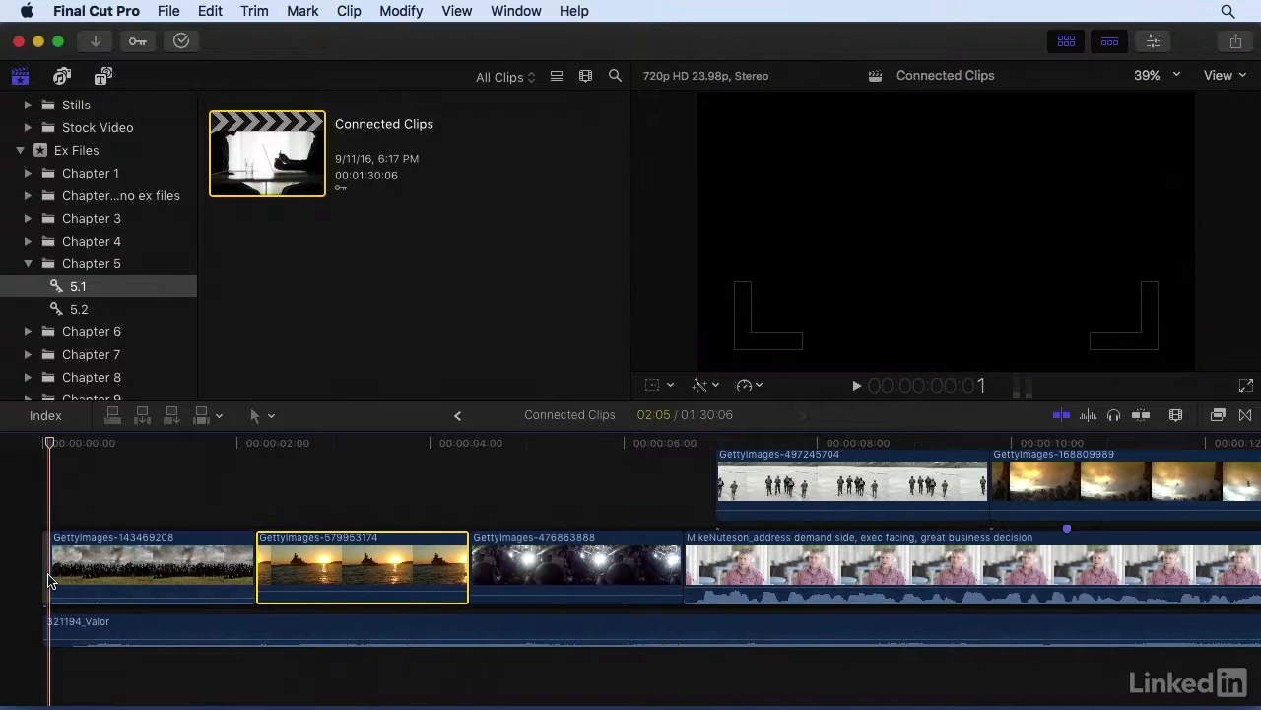
pyautogui.click(51, 483)
pyautogui.hotkey('shift', 'z')
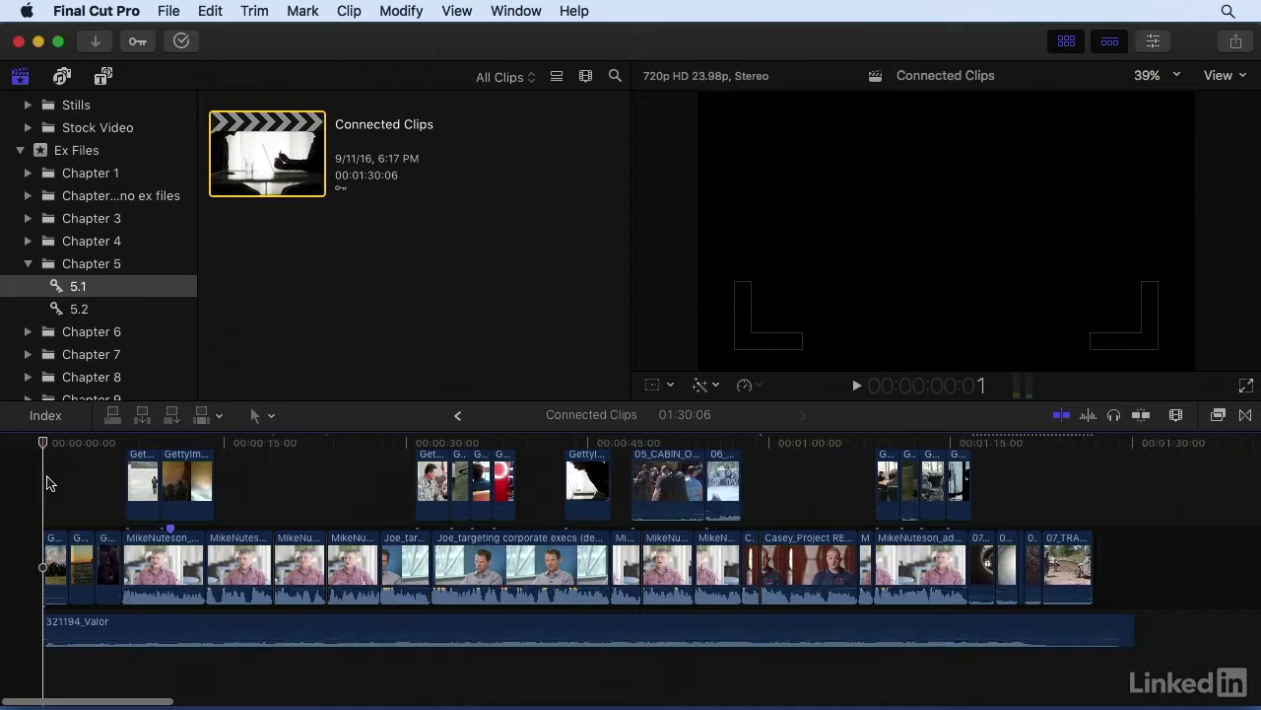